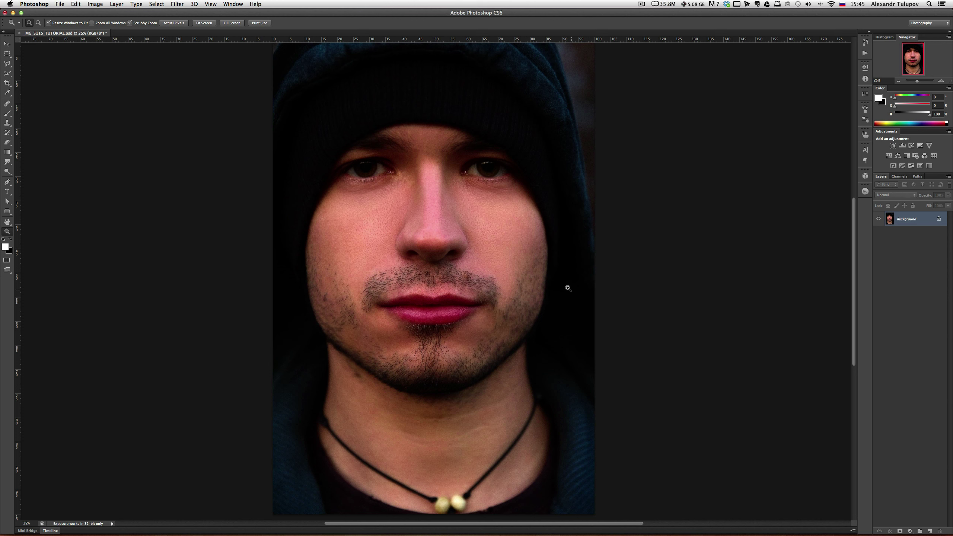
Step: Zoom in and pan across the face, hood and lips to inspect the portrait
click(471, 239)
click(472, 239)
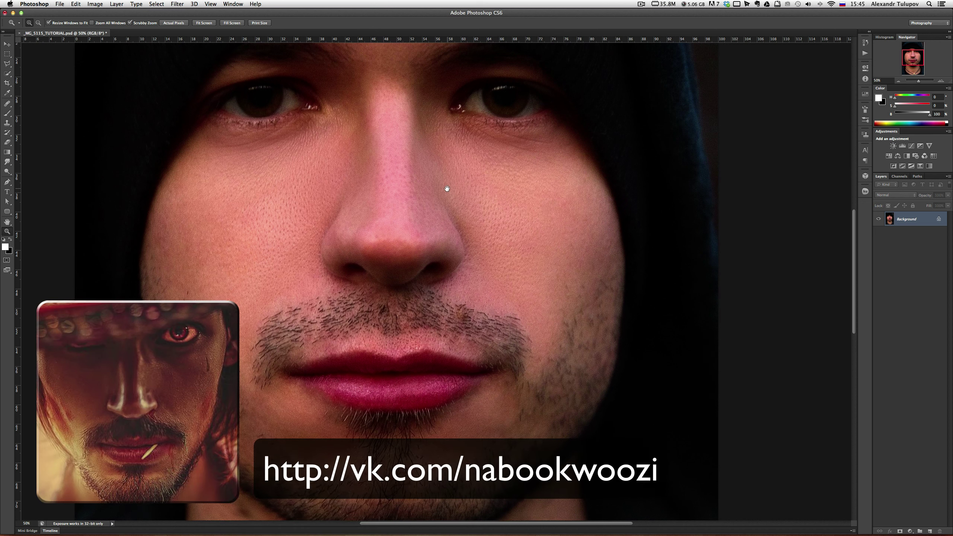
drag(447, 188, 479, 238)
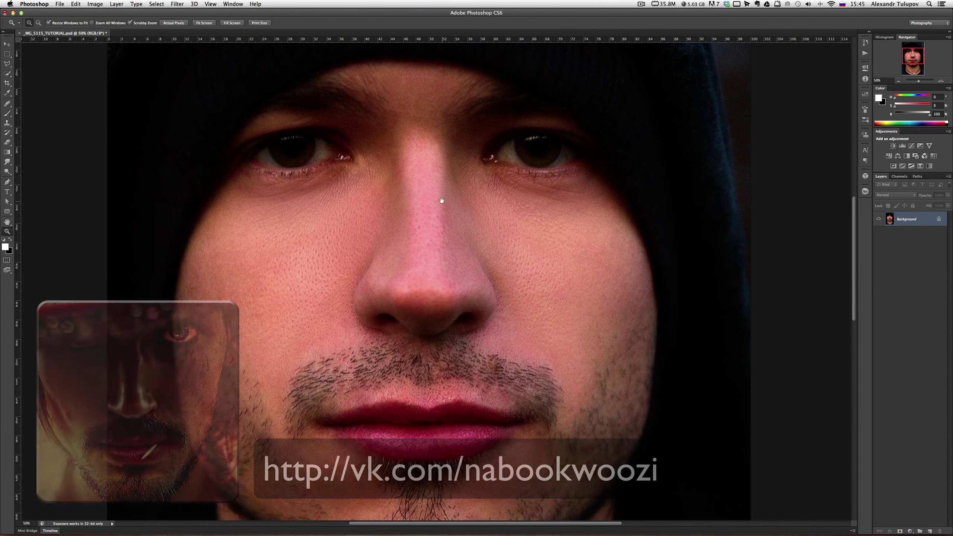
drag(434, 171, 454, 254)
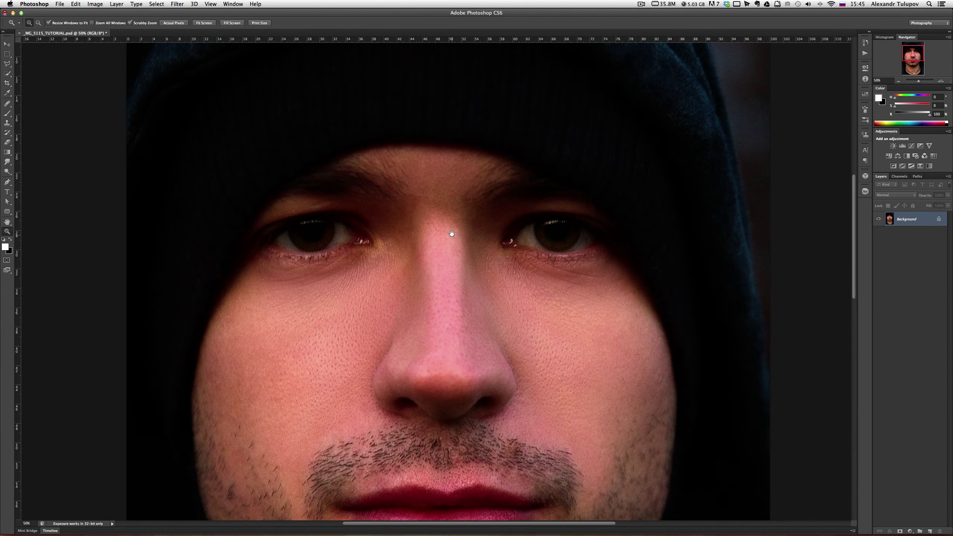
mouse_move(436, 127)
mouse_down()
mouse_move(443, 232)
mouse_move(438, 167)
mouse_up()
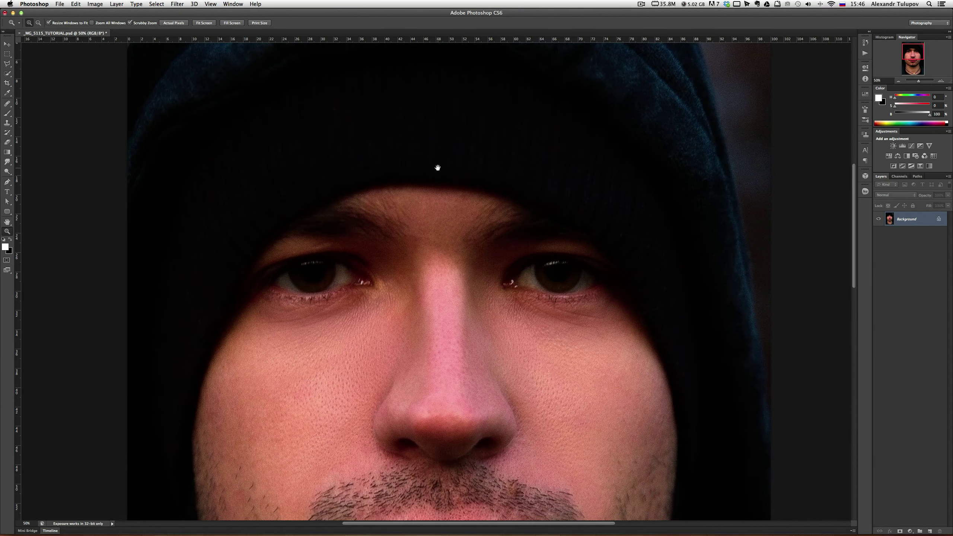
drag(444, 302, 442, 215)
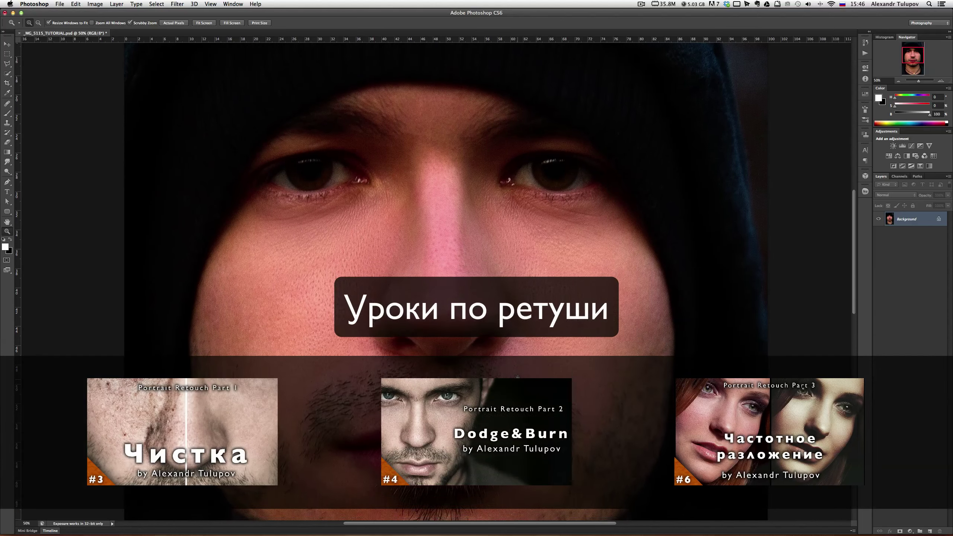
drag(517, 390, 514, 293)
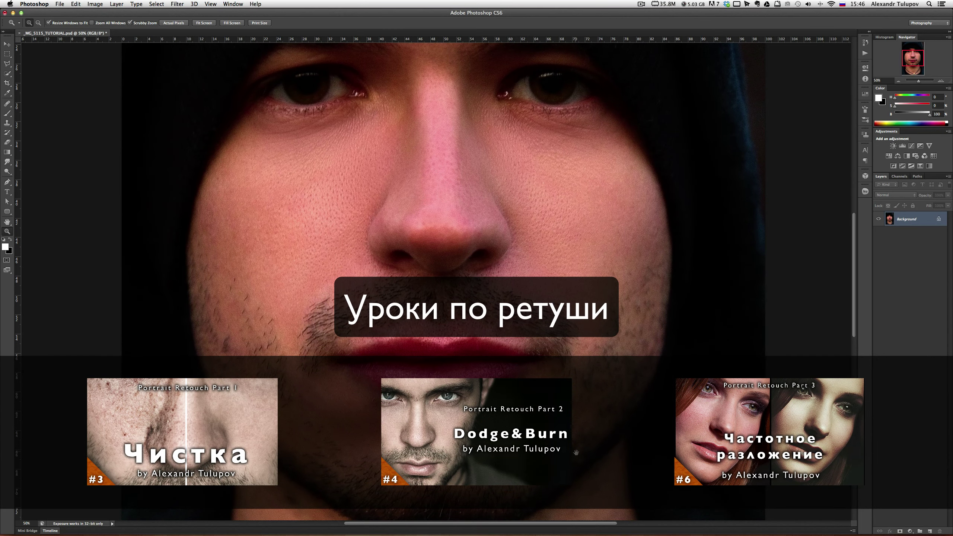
drag(575, 452, 579, 385)
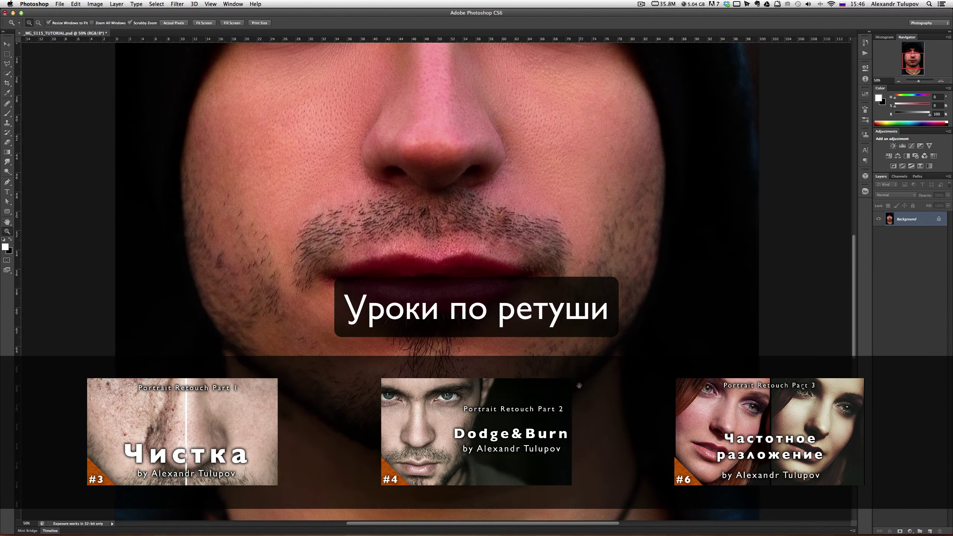
drag(623, 479, 614, 404)
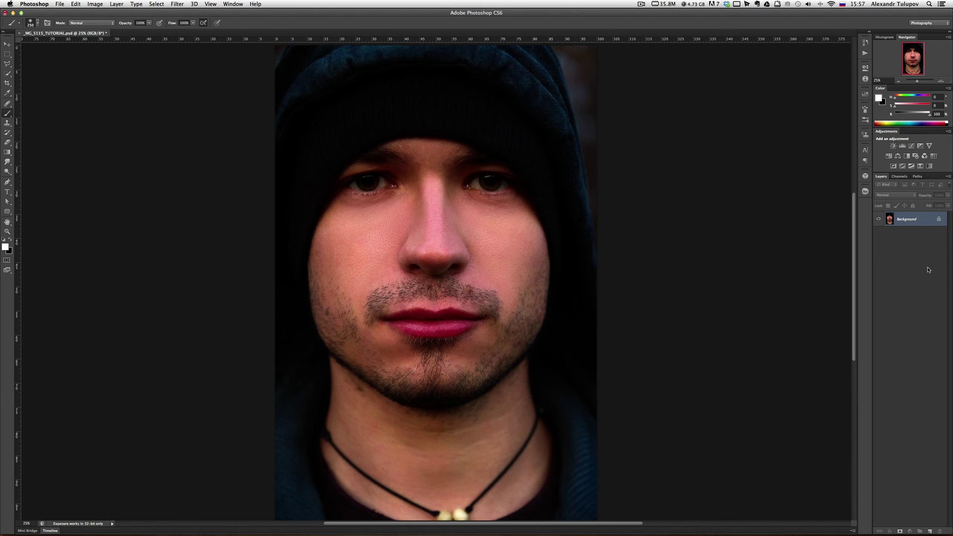
Step: Duplicate the photo and lift its shadows with Shadows/Highlights
key(super+j)
click(95, 4)
mouse_move(108, 27)
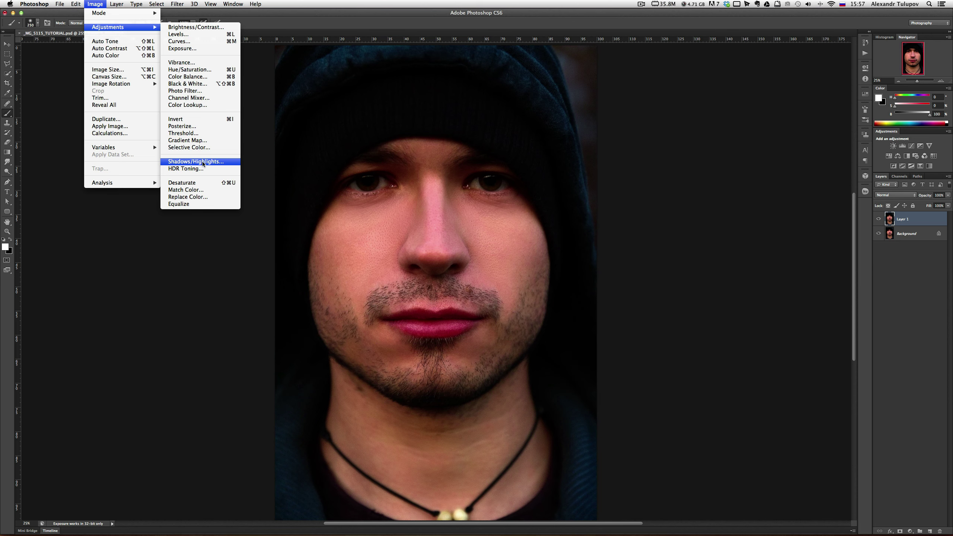
click(203, 164)
drag(603, 214, 585, 217)
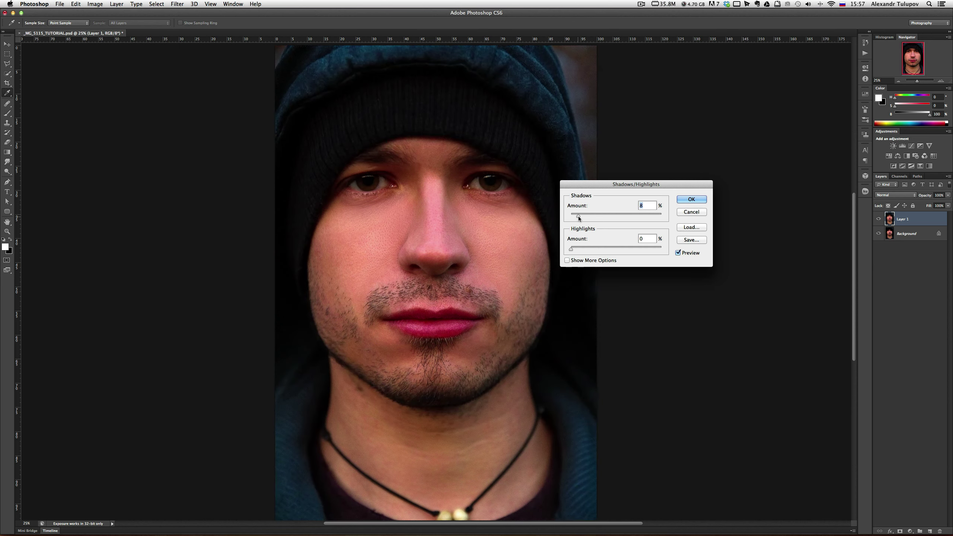
click(692, 198)
Step: Hide the shadow lift behind a black mask and paint it back along the hood edges
key(b)
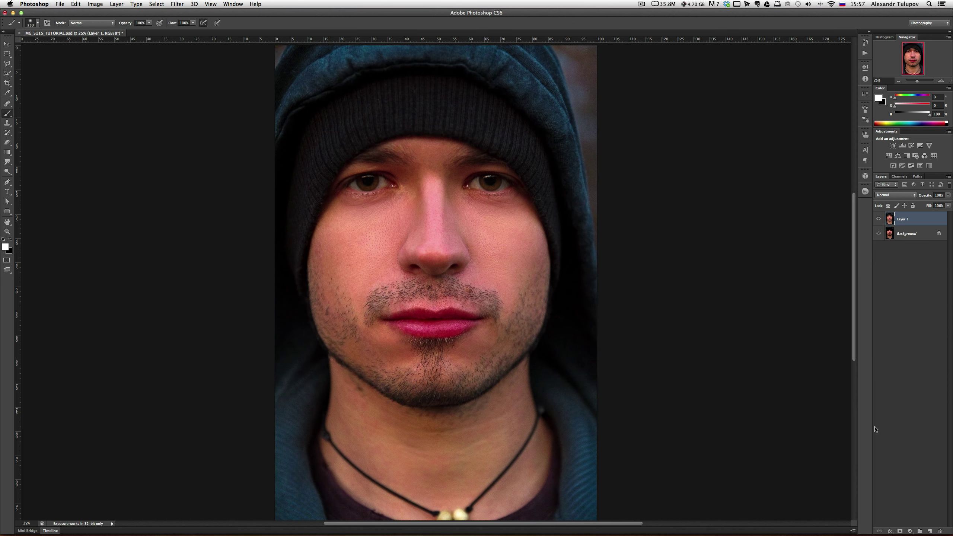
alt+click(900, 530)
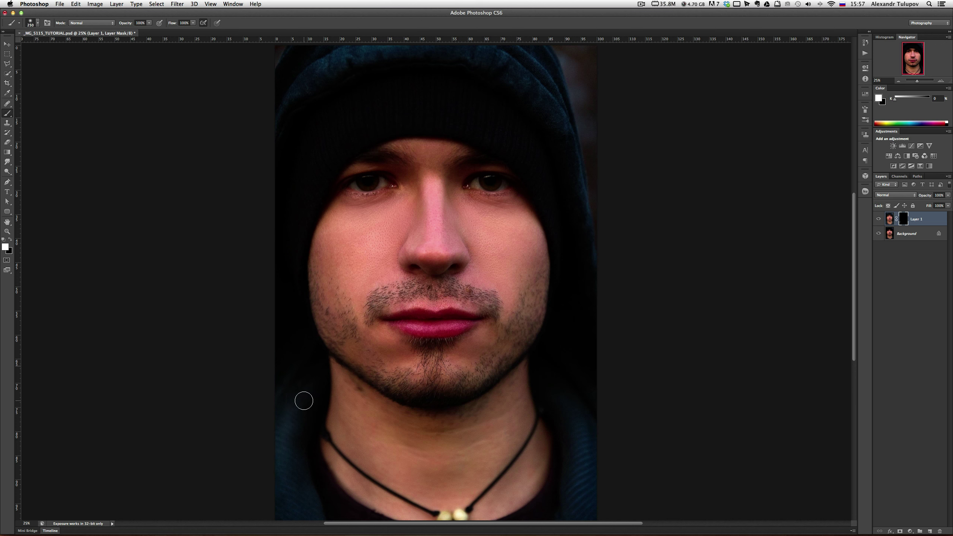
key(z)
drag(307, 426, 293, 425)
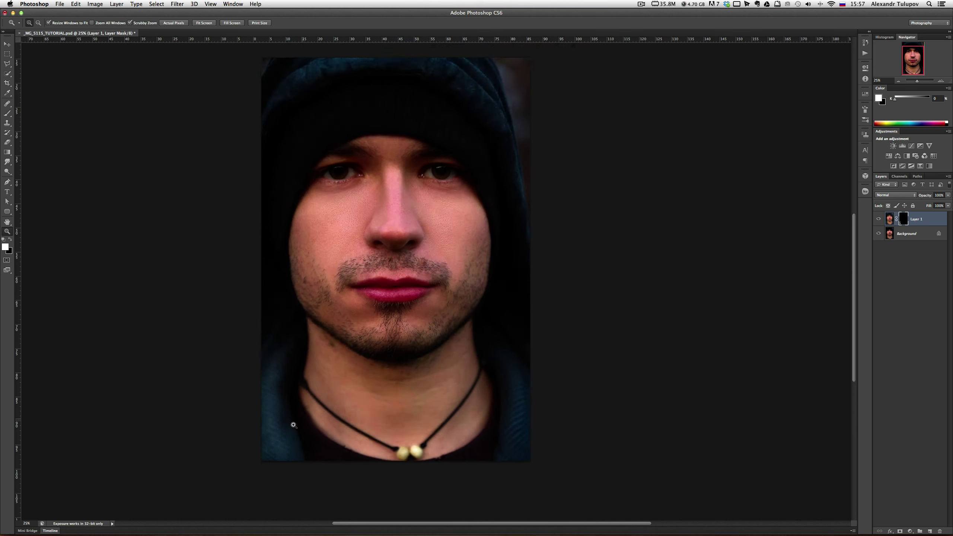
key(b)
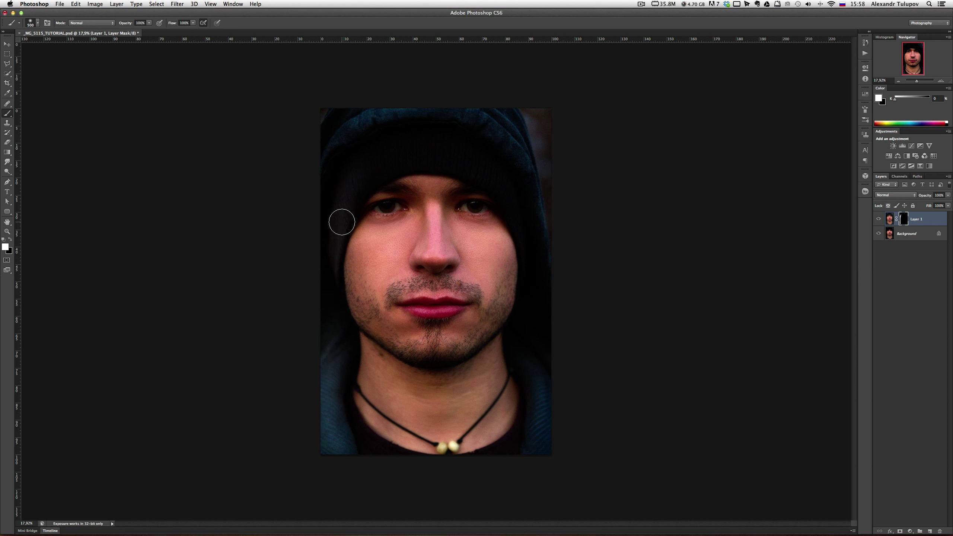
drag(342, 222, 476, 472)
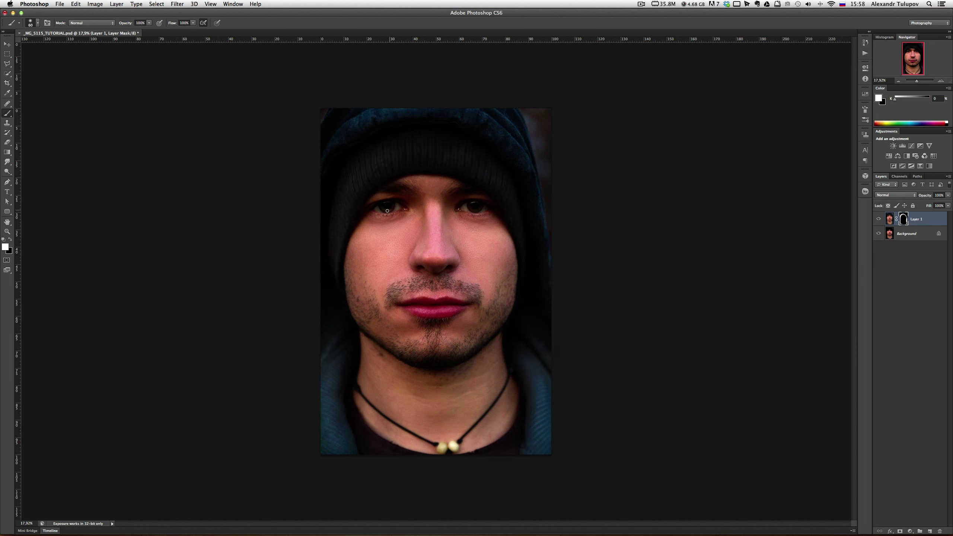
Step: Refine the hood mask around the face and chin, swapping colours and resizing the brush
scroll(410, 211, up, 3)
key(x)
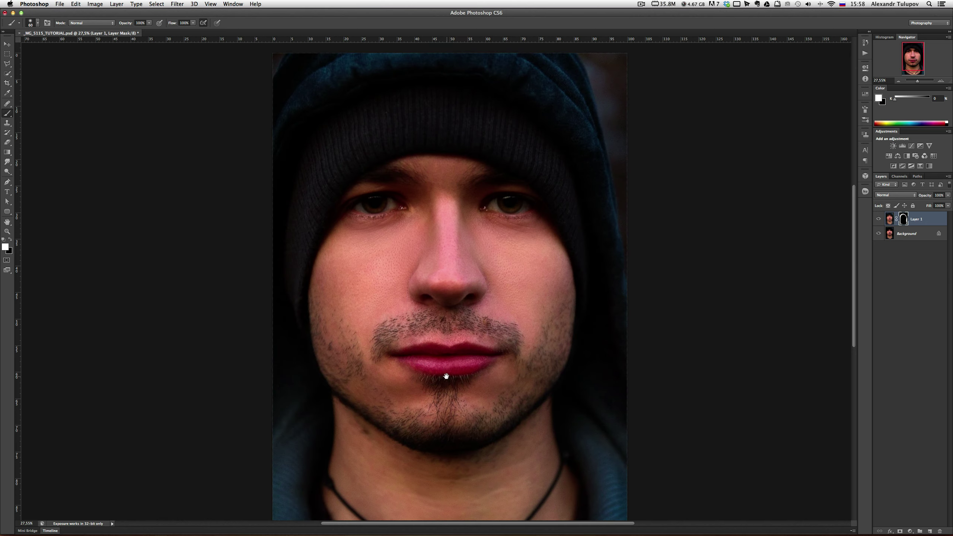
drag(445, 376, 458, 280)
key(bracketright)
key(bracketright)
key(bracketright)
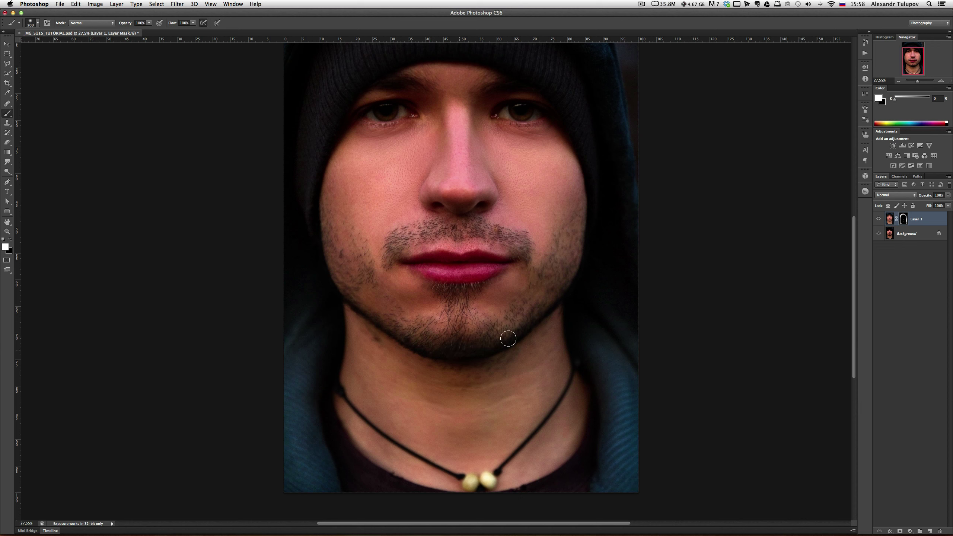
key(bracketleft)
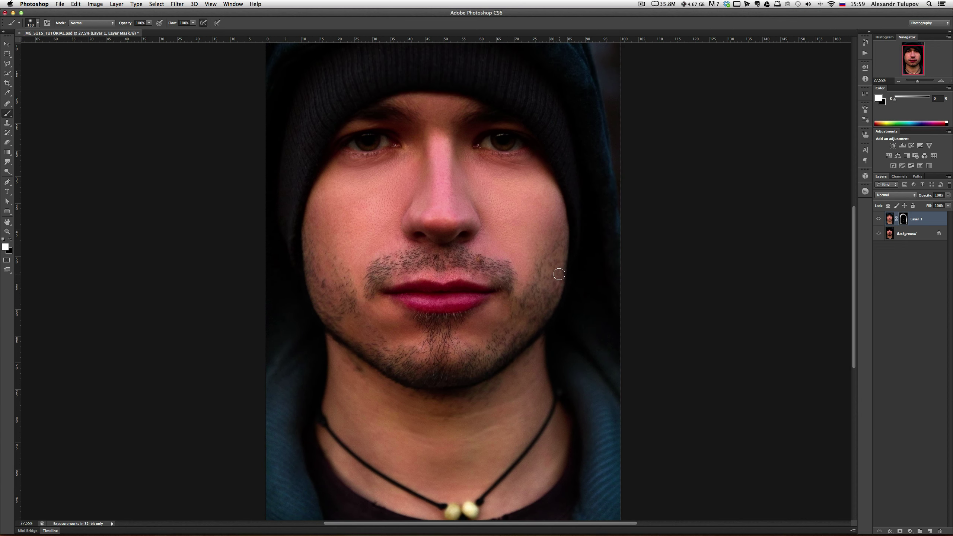
key(x)
scroll(559, 241, left, 5)
scroll(559, 241, up, 2)
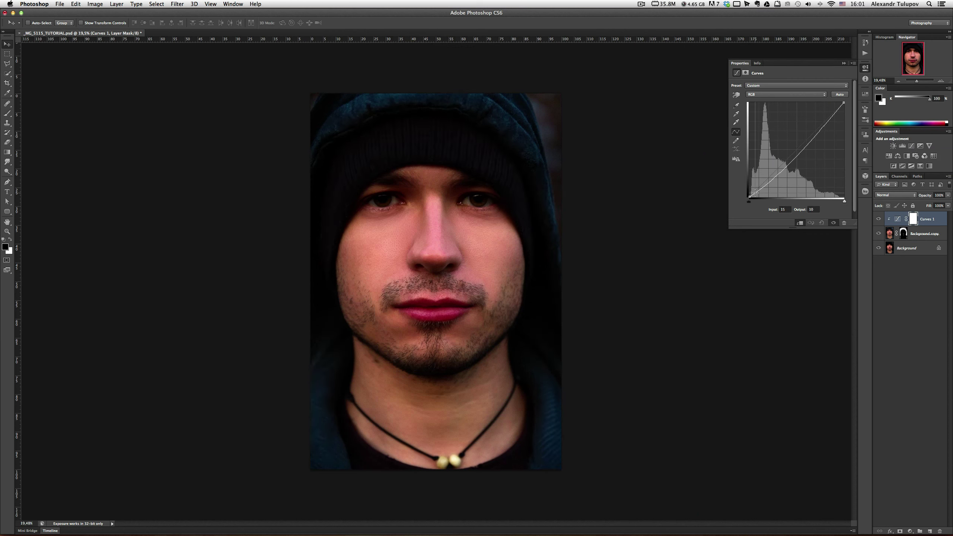
Step: Brighten with a raised Curves point, cut saturation to -40, and nudge midtones +7 toward green
drag(765, 181, 765, 175)
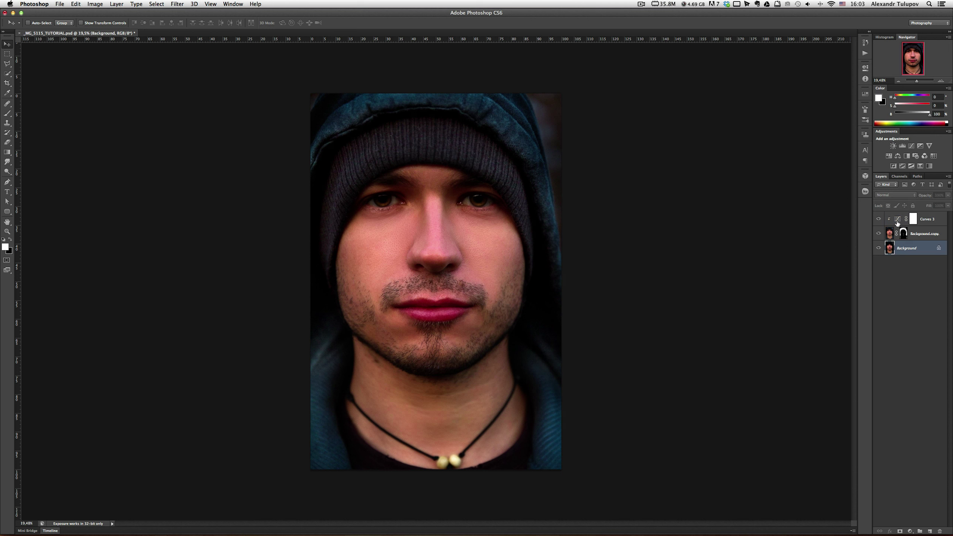
click(900, 219)
click(889, 155)
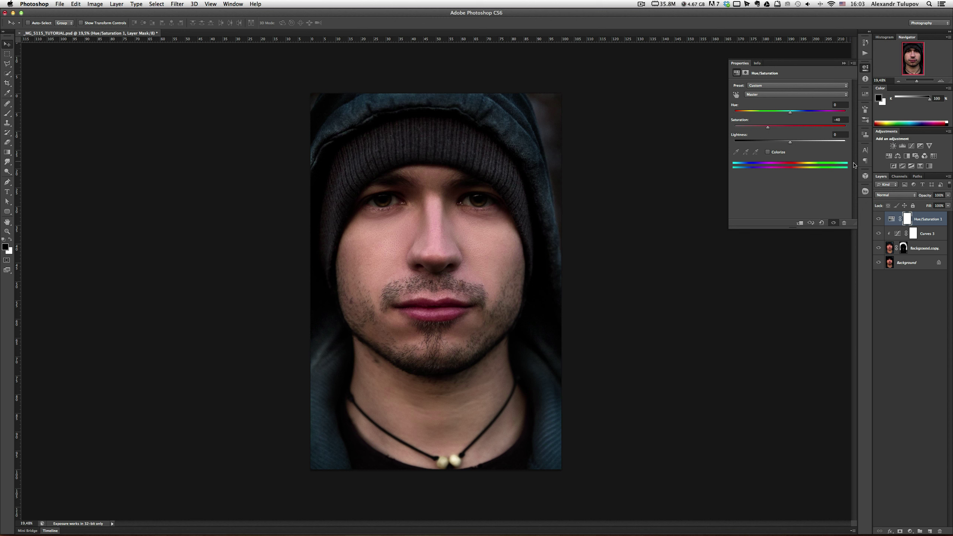
click(898, 156)
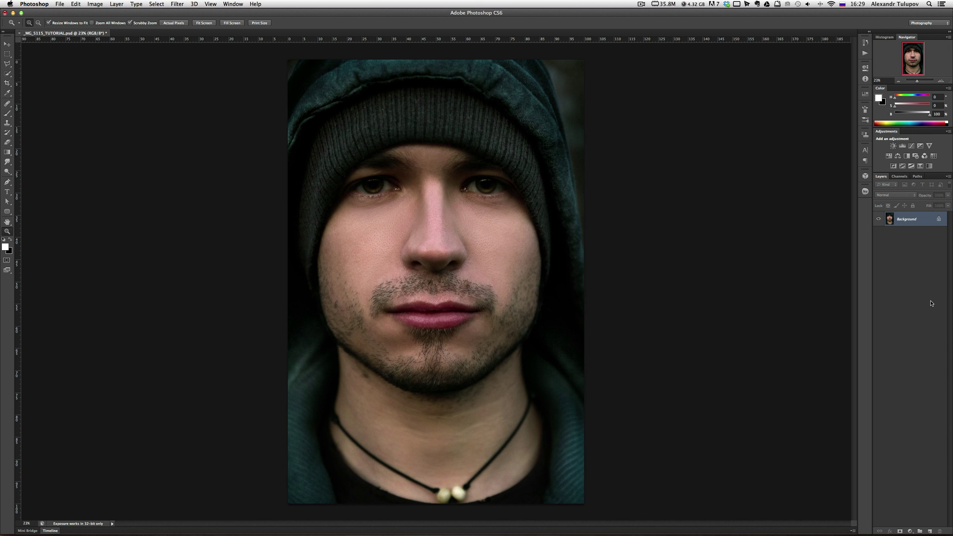
Step: Stamp all visible layers into a grayscale Layer 1 blended in Overlay mode
key(ctrl+z)
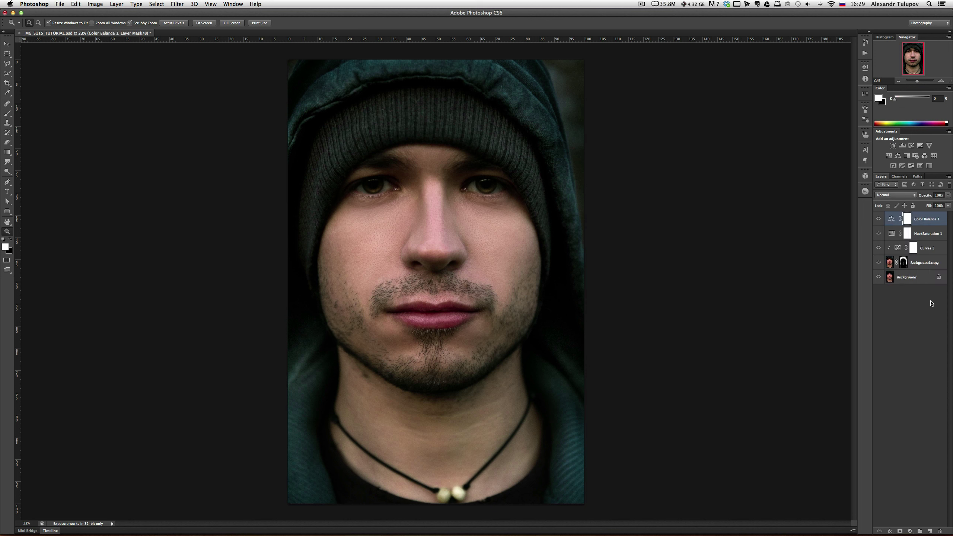
key(ctrl+alt+shift+e)
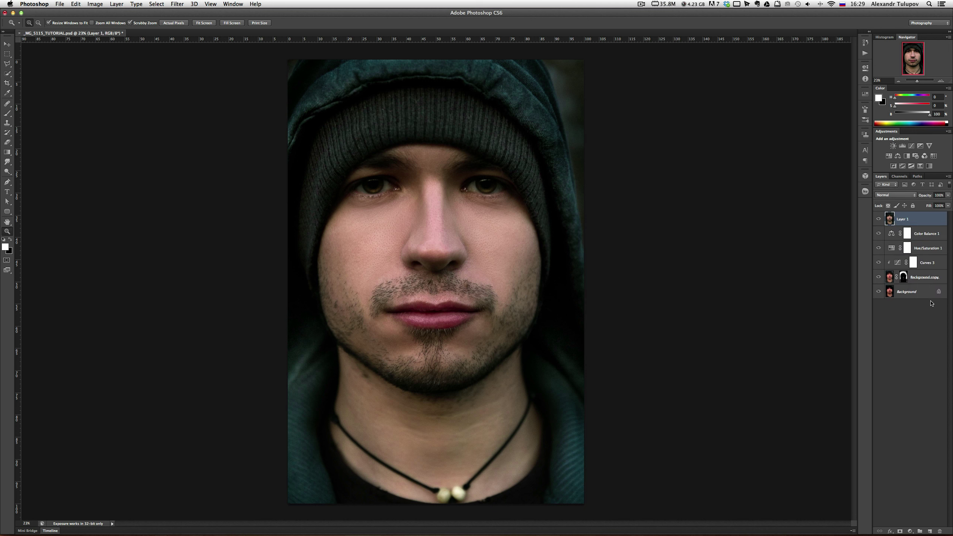
key(ctrl+shift+u)
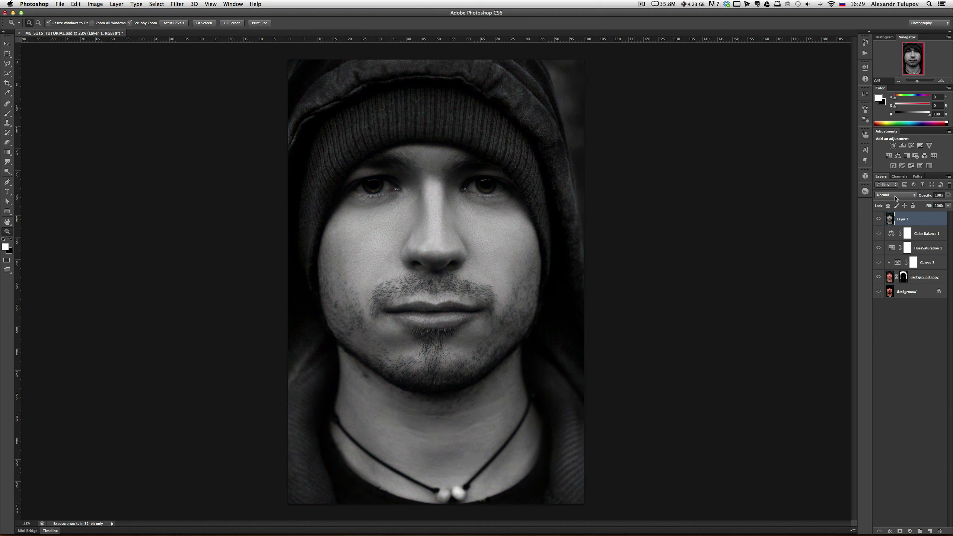
click(895, 196)
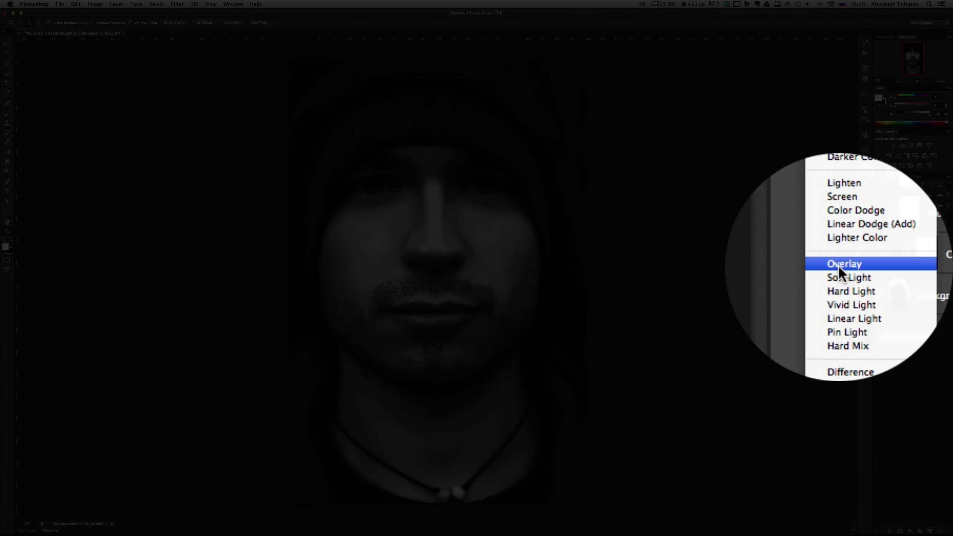
click(838, 265)
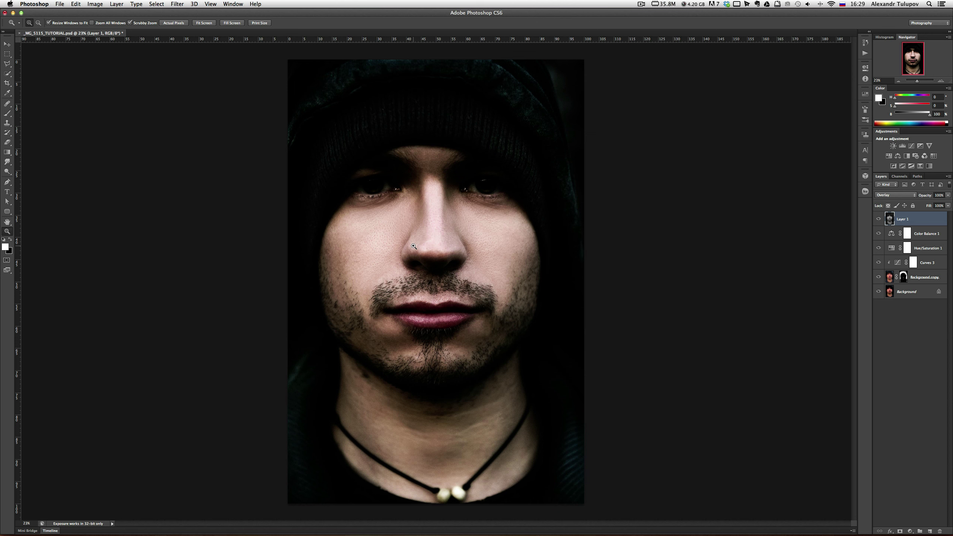
click(414, 246)
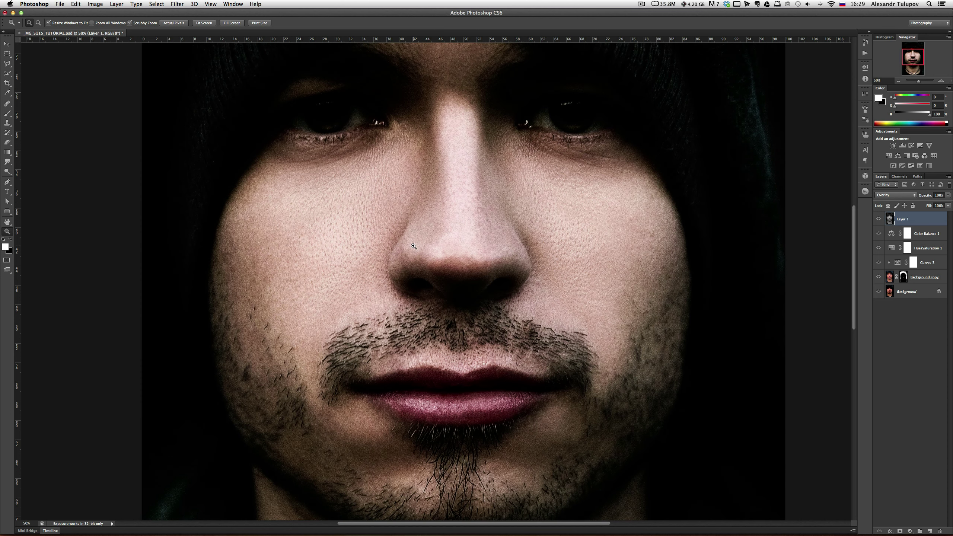
click(414, 246)
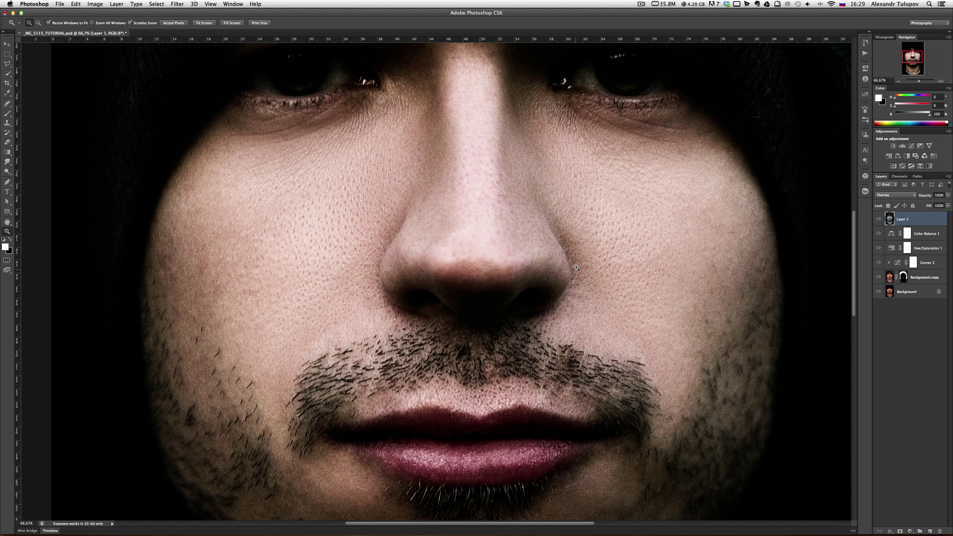
Step: Apply a 3.0-pixel Gaussian Blur to Layer 1, then duplicate it and hide Layer 1 copy
click(177, 5)
mouse_move(180, 90)
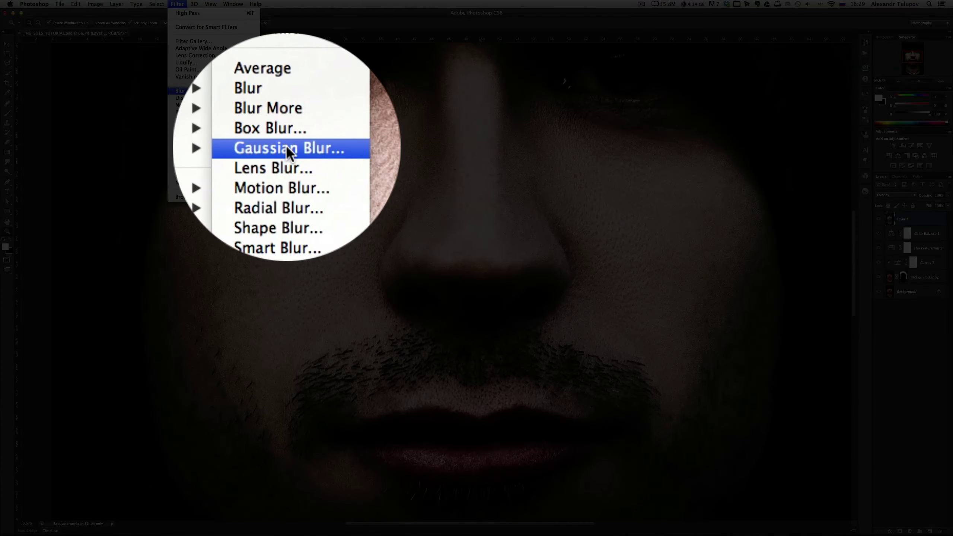
click(287, 147)
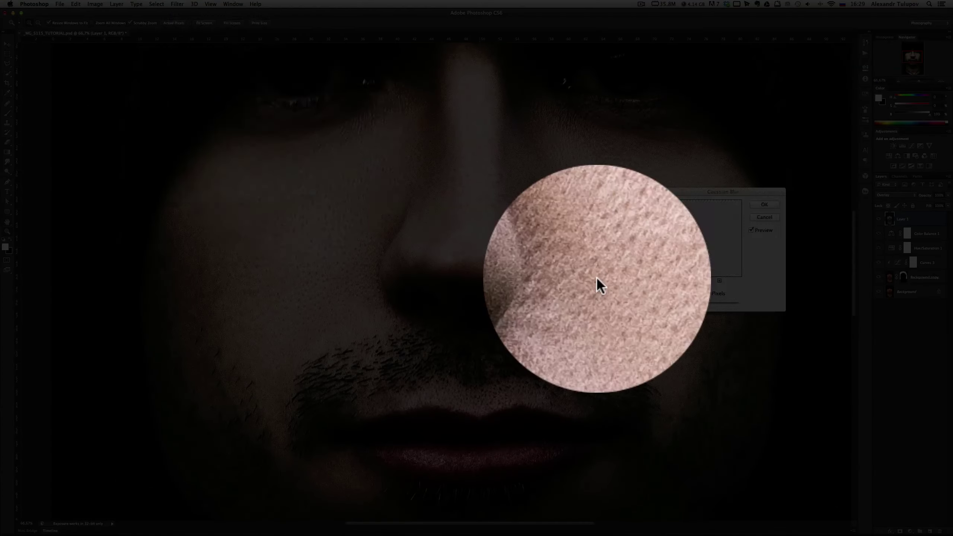
click(763, 204)
key(ctrl+0)
key(ctrl+j)
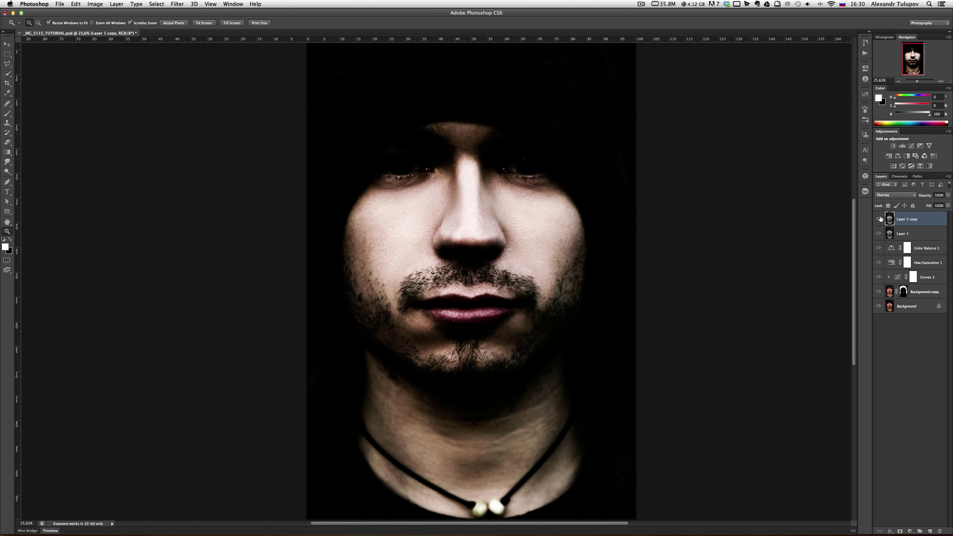
click(878, 219)
click(891, 233)
click(180, 7)
mouse_move(183, 131)
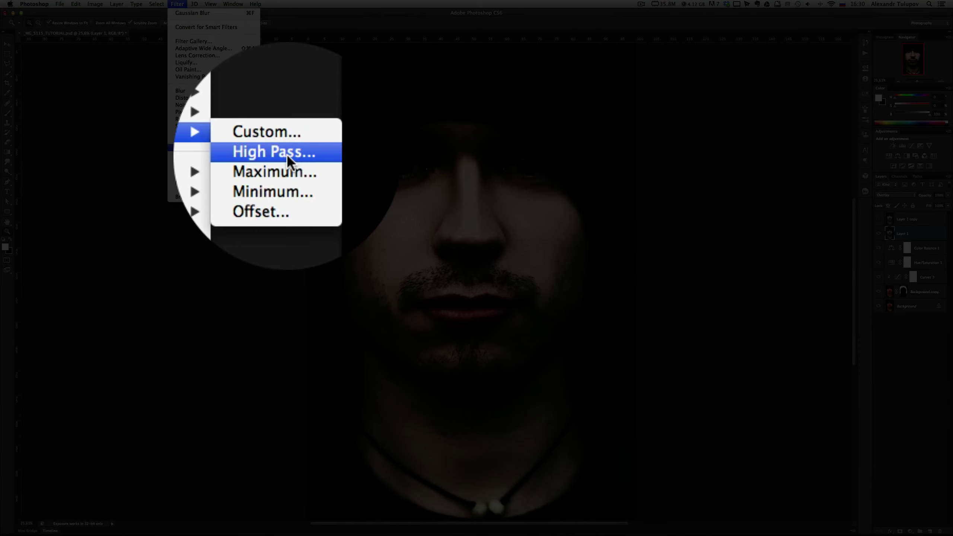
Step: Apply a High Pass filter at radius 10 to Layer 1
click(278, 156)
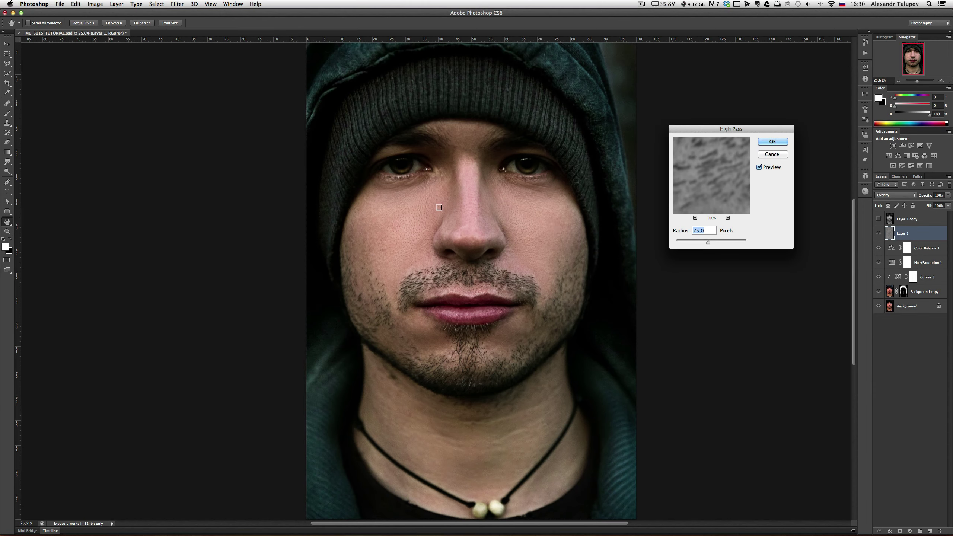
click(772, 142)
key(b)
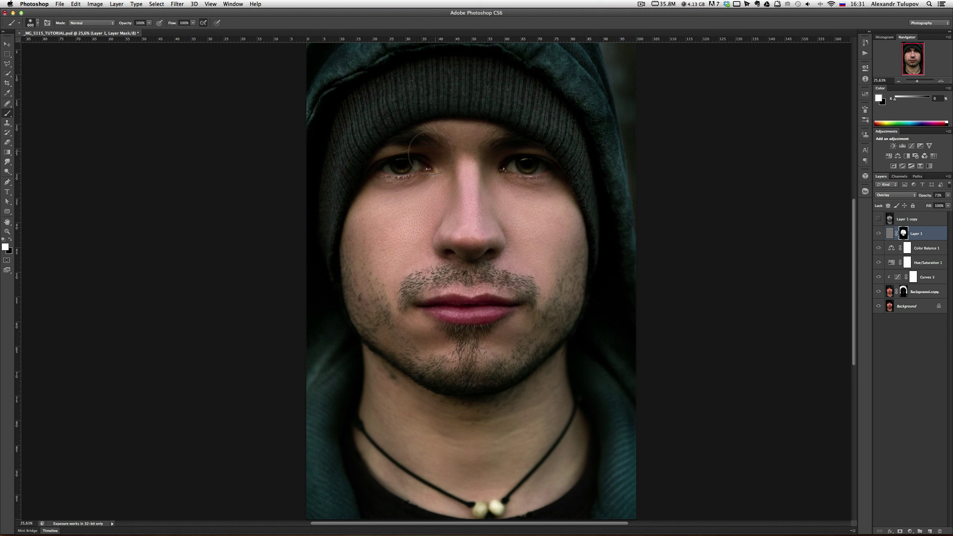
Step: Apply a 25-pixel High Pass to Layer 1 copy and paint its sharpening in near the left eye
click(177, 4)
mouse_move(182, 148)
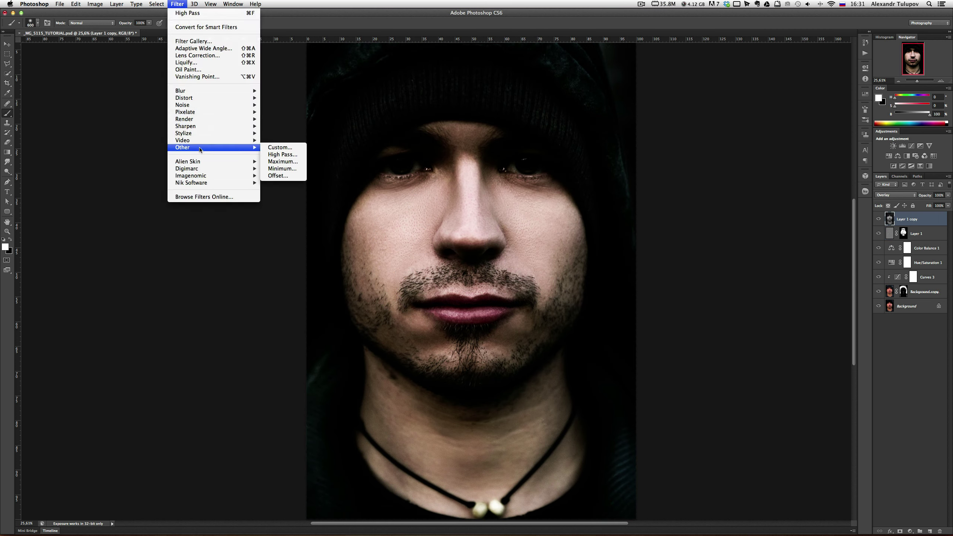
click(276, 156)
drag(706, 245, 711, 244)
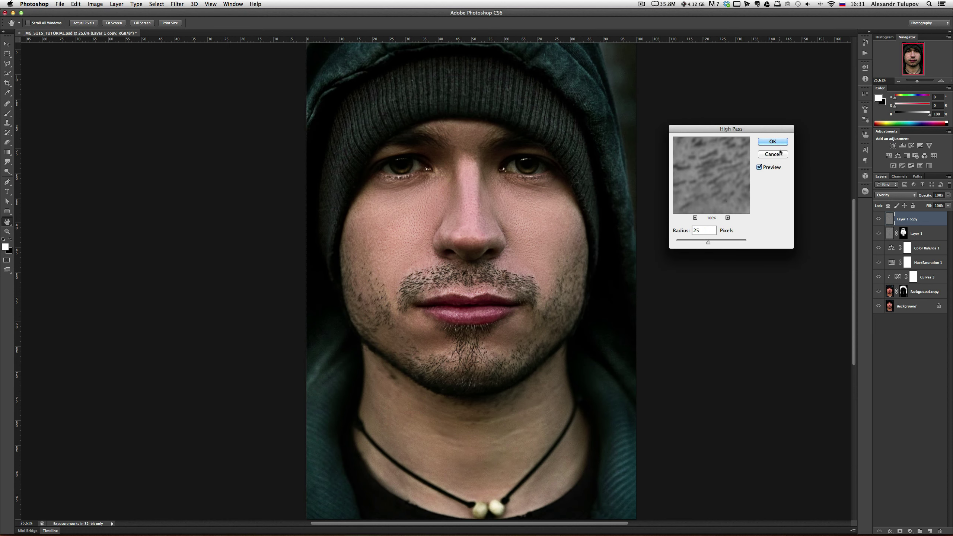
key(Return)
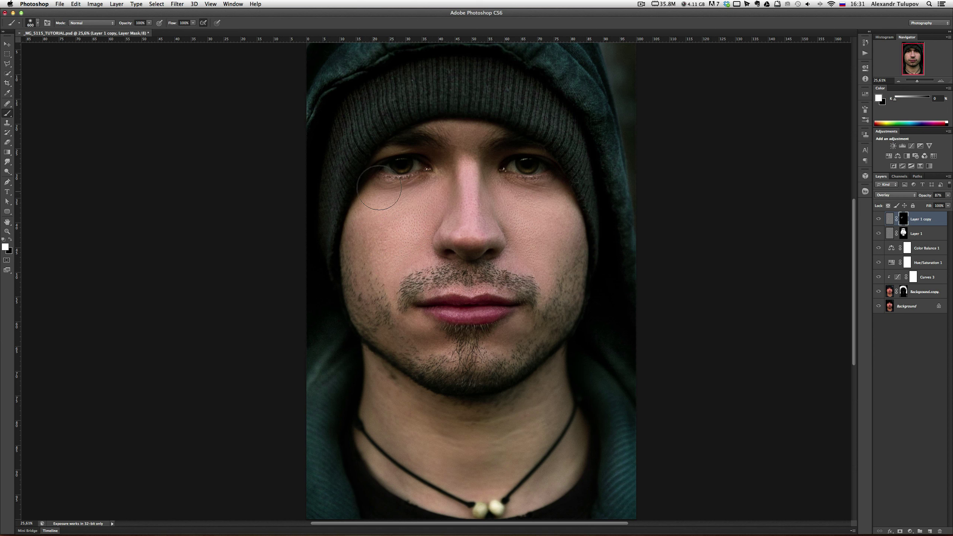
key(bracketleft)
key(bracketleft)
key(bracketleft)
drag(386, 150, 382, 152)
key(bracketright)
key(bracketright)
key(bracketright)
key(bracketright)
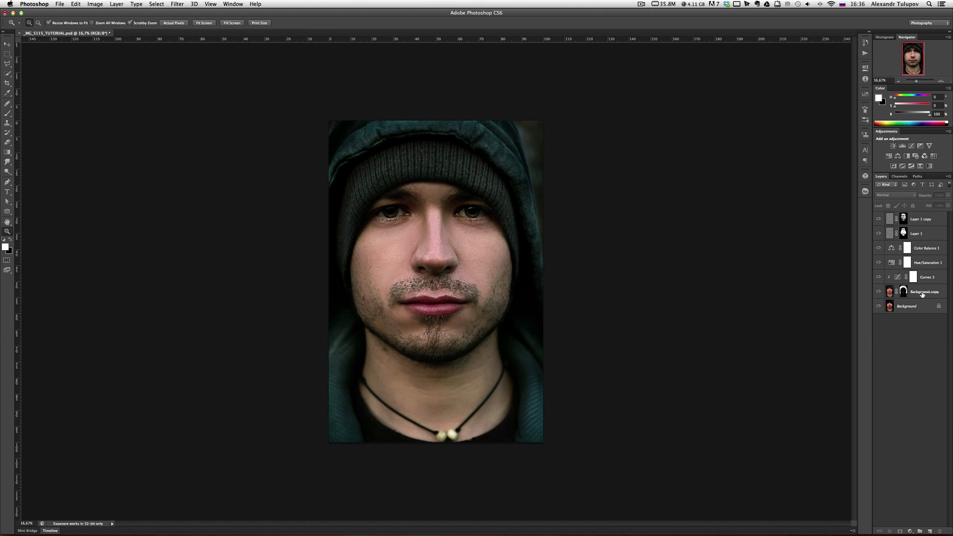
Step: Group Background copy with its adjustments as 'First' and the High Pass layers as 'HP'
click(921, 296)
shift+click(927, 249)
key(super+g)
double_click(903, 244)
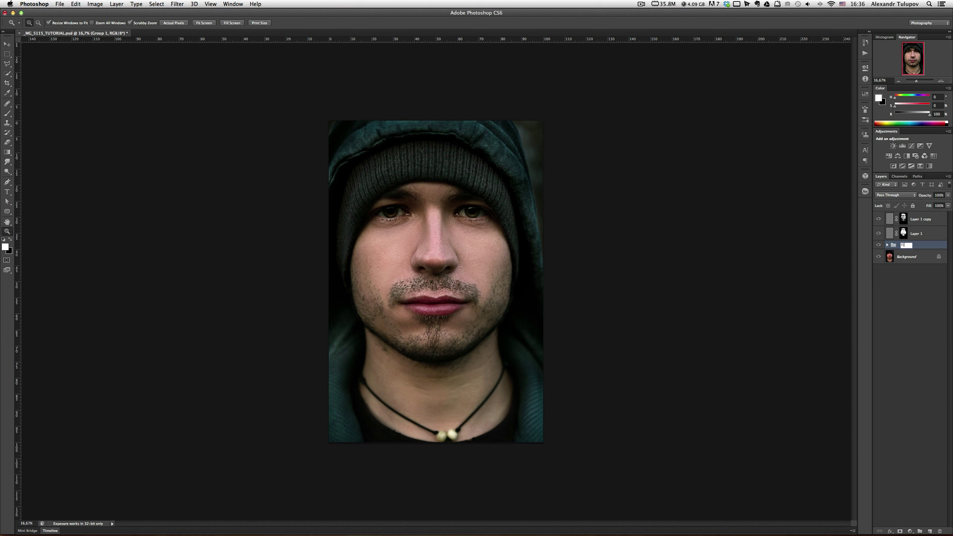
click(915, 233)
shift+click(919, 219)
key(super+g)
double_click(901, 215)
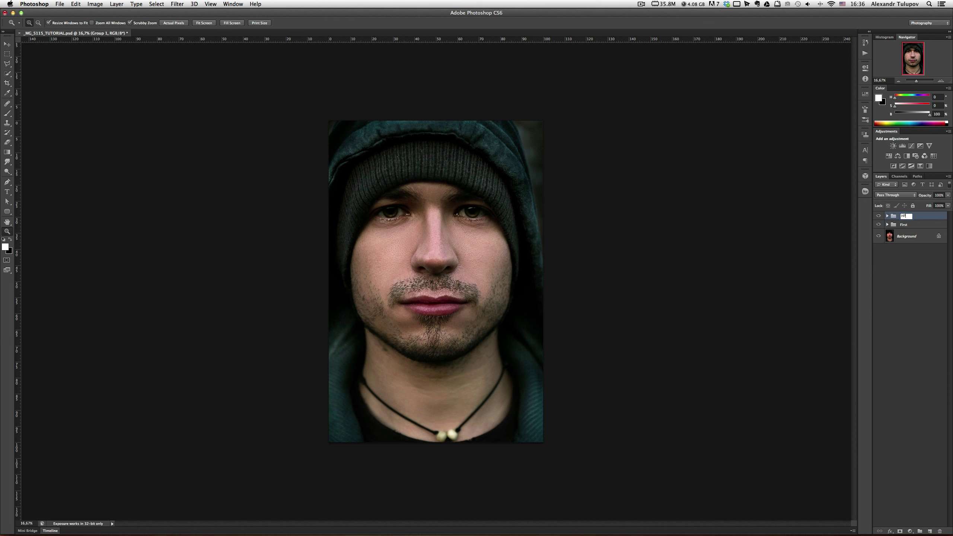
key(Return)
Step: On a new Soft Light layer, paint white to brighten both irises and the lower lids
click(920, 225)
key(super+shift+alt+n)
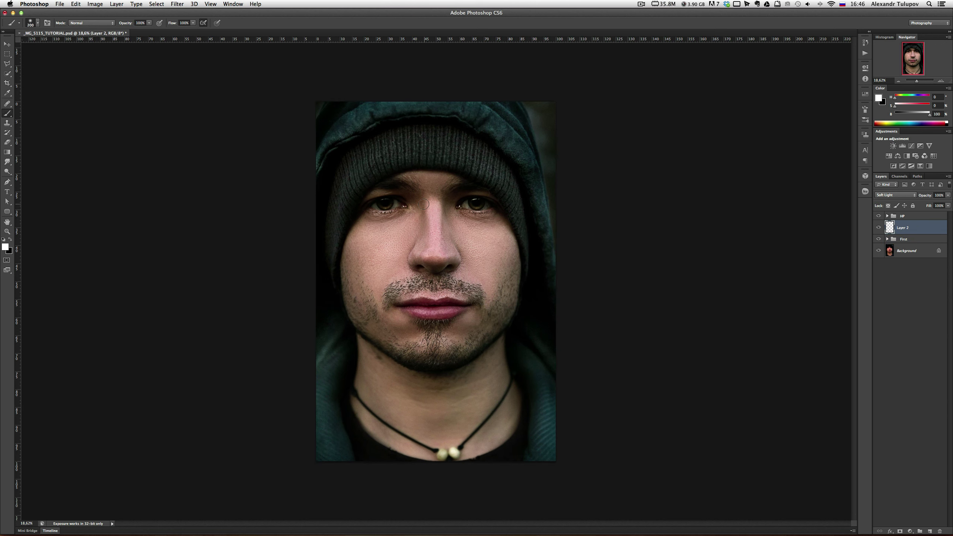
key(bracketleft)
key(bracketleft)
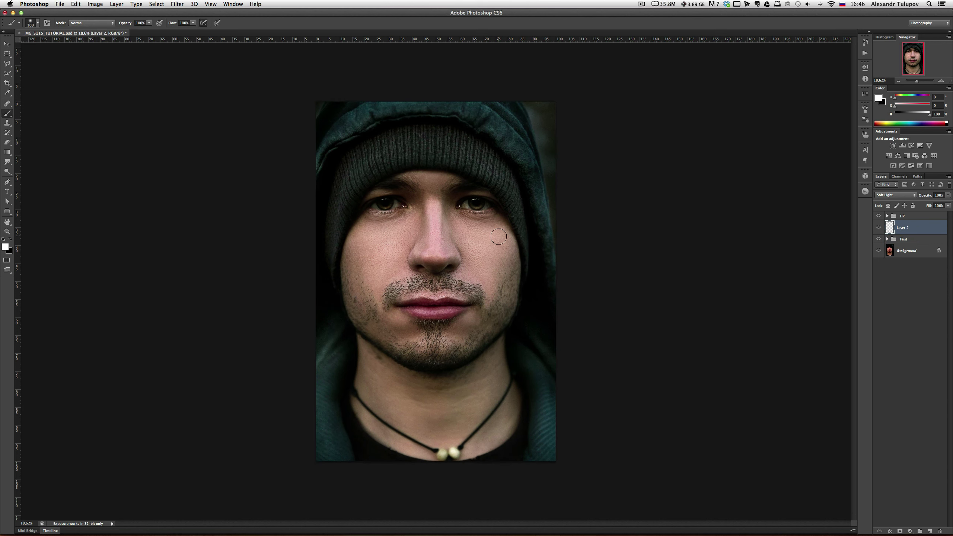
key(bracketright)
key(bracketright)
key(bracketright)
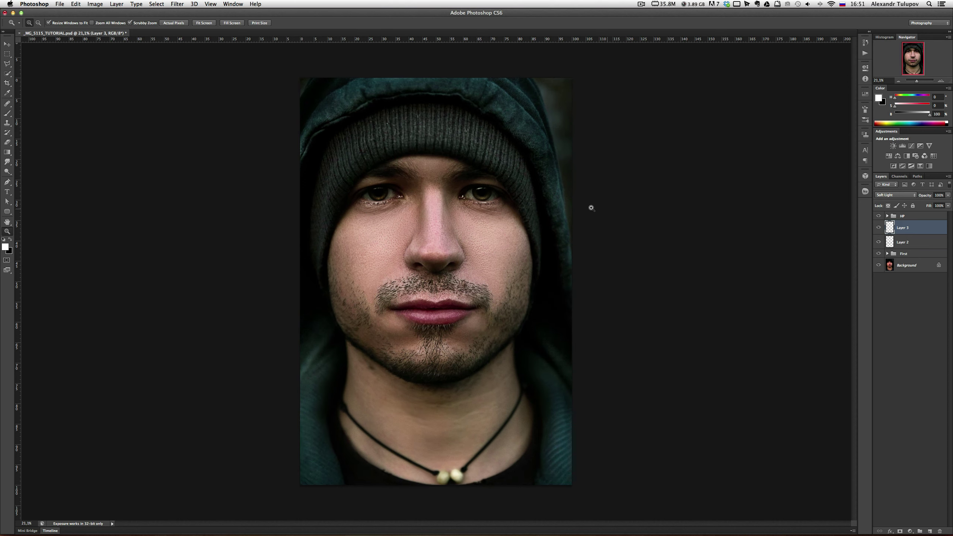
drag(396, 200, 431, 200)
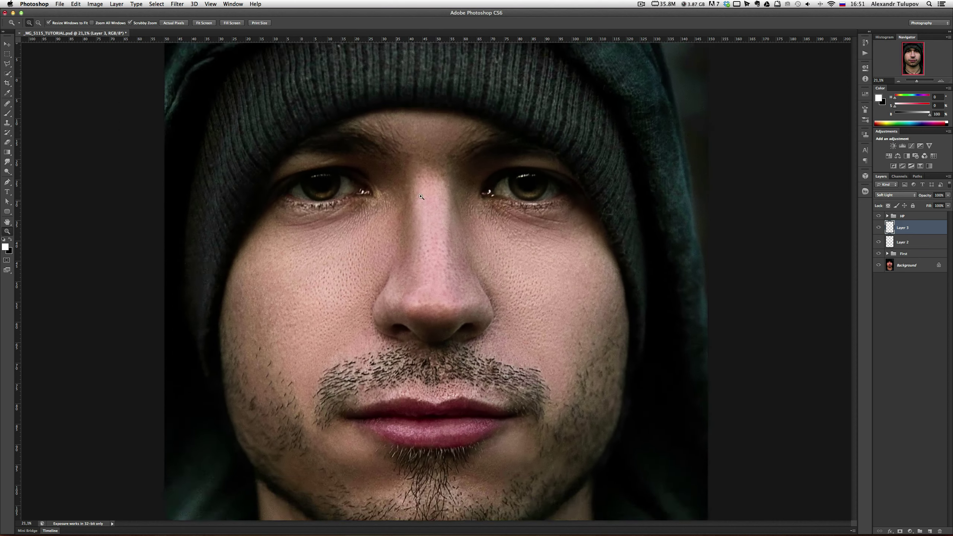
key(b)
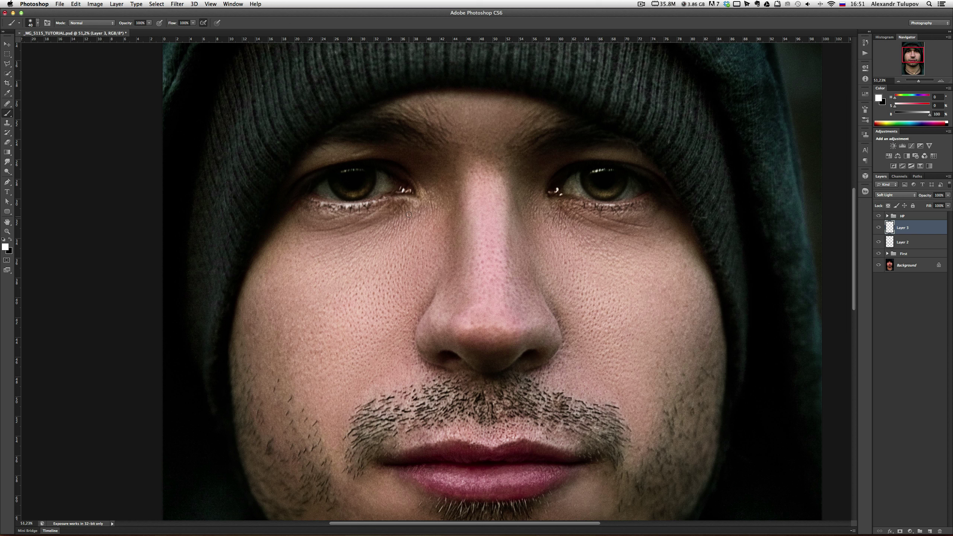
drag(338, 190, 347, 191)
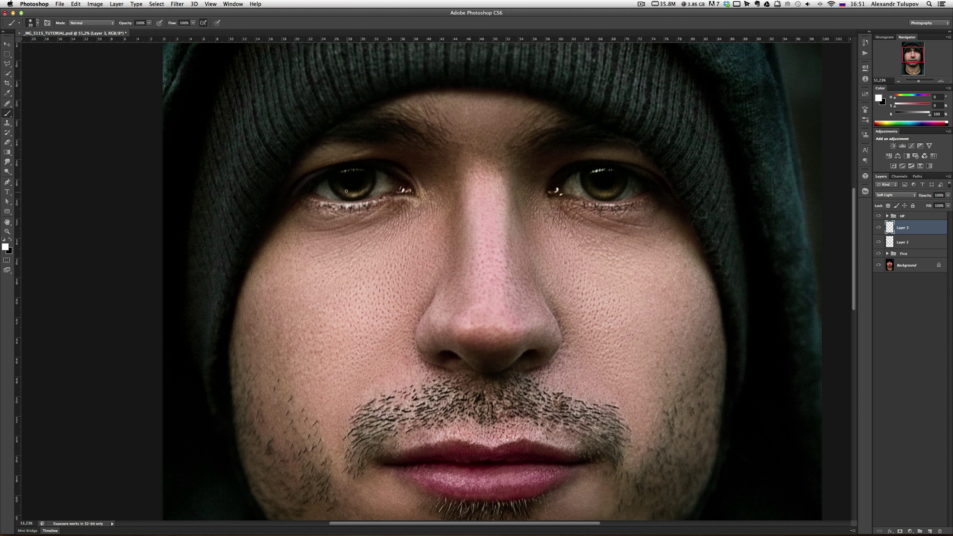
drag(590, 171, 614, 170)
mouse_move(590, 194)
mouse_down()
mouse_move(619, 183)
mouse_move(645, 200)
mouse_up()
key(bracketleft)
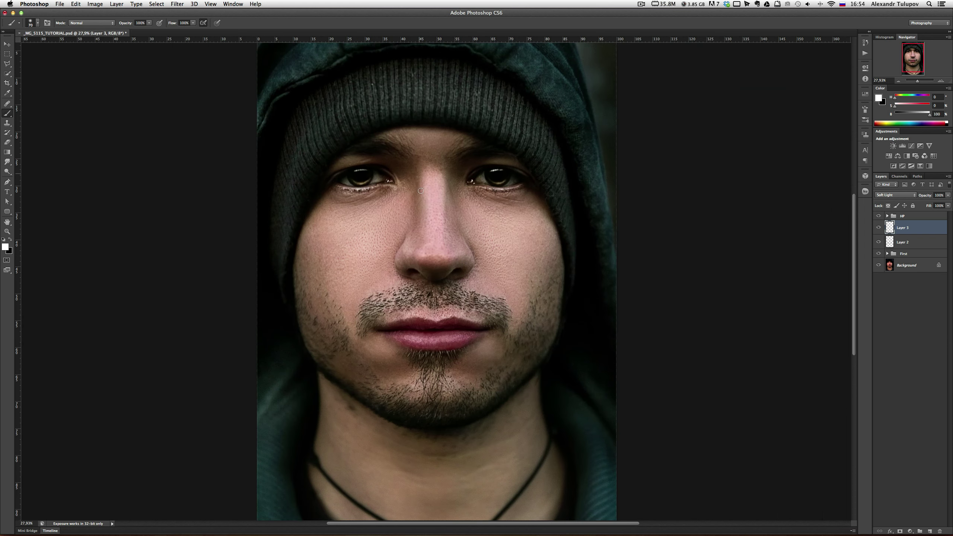
key(bracketleft)
key(bracketleft)
key(bracketleft)
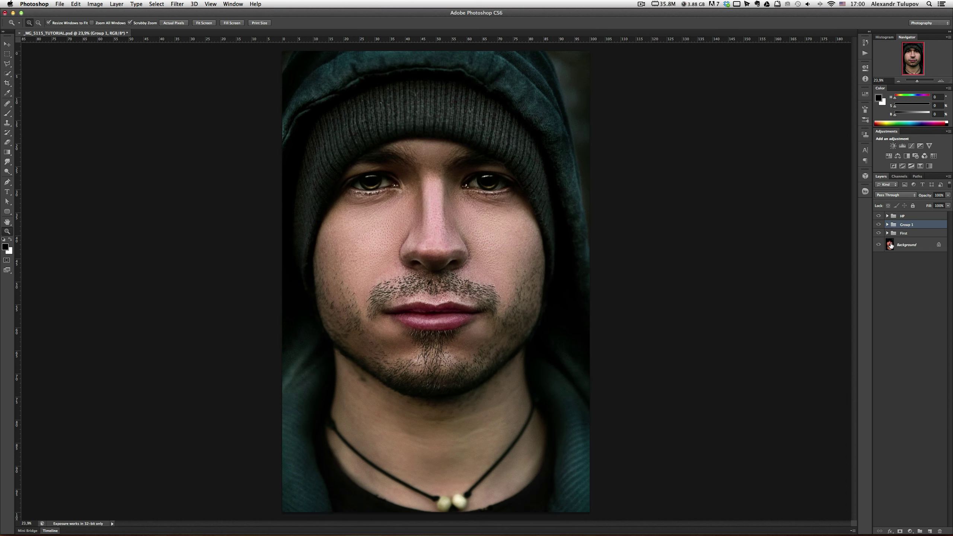
Step: Rename Group 1 to 'Objom' and toggle its visibility to compare the effect
double_click(907, 224)
text(m)
key(Return)
click(879, 224)
click(879, 225)
click(879, 224)
Step: Paint cyan-green glow on the jawline, lips and nose tip, erasing stray edges
click(894, 217)
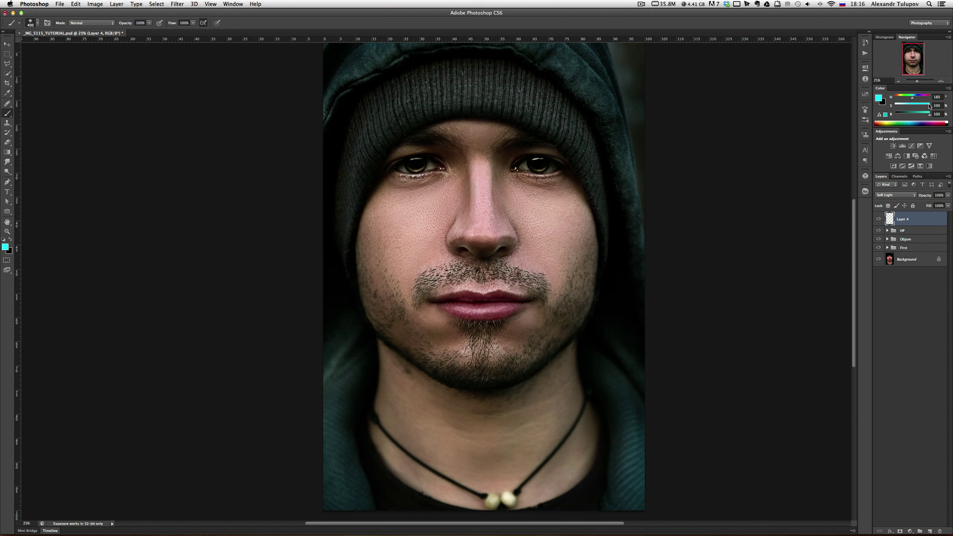
drag(419, 363, 520, 377)
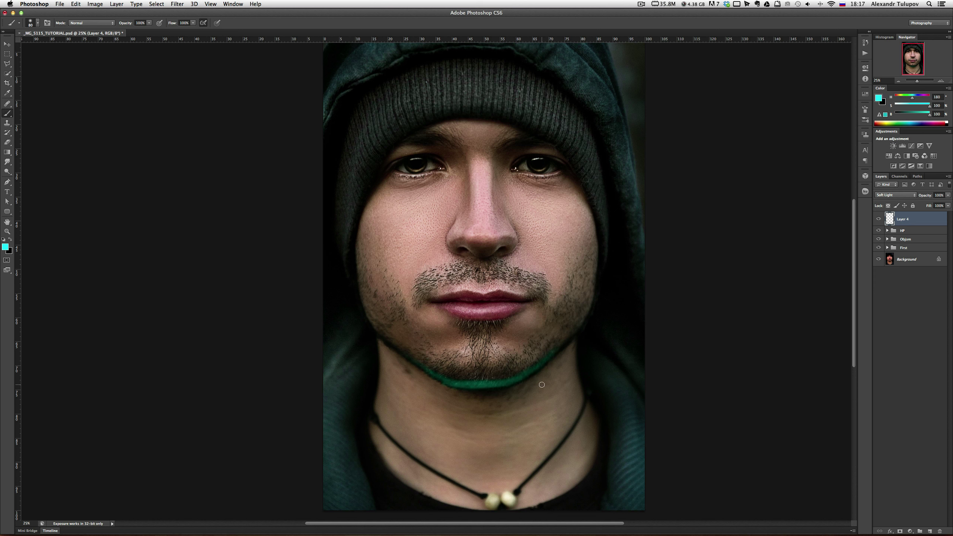
key(e)
mouse_move(483, 378)
mouse_down()
mouse_move(462, 388)
mouse_move(503, 398)
mouse_up()
key(b)
click(481, 323)
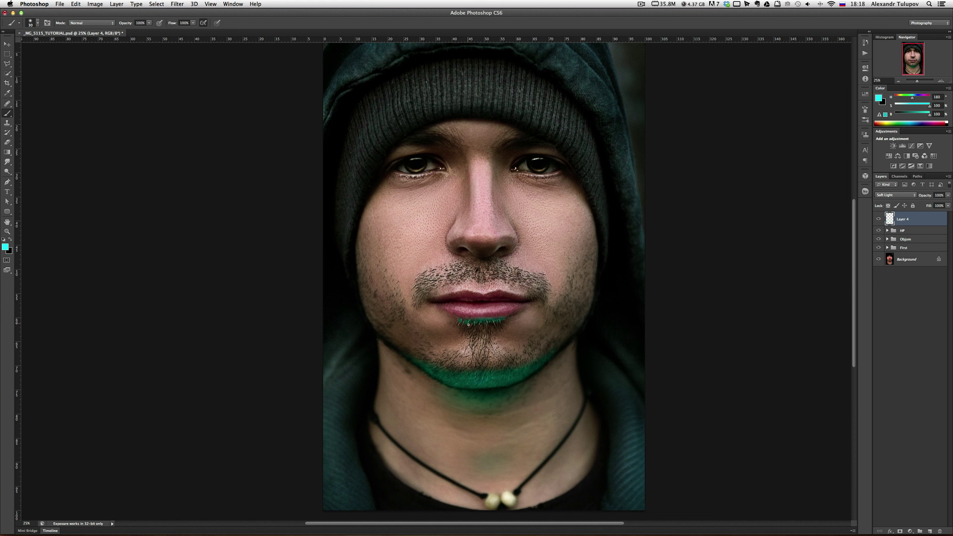
drag(468, 324, 452, 253)
key(e)
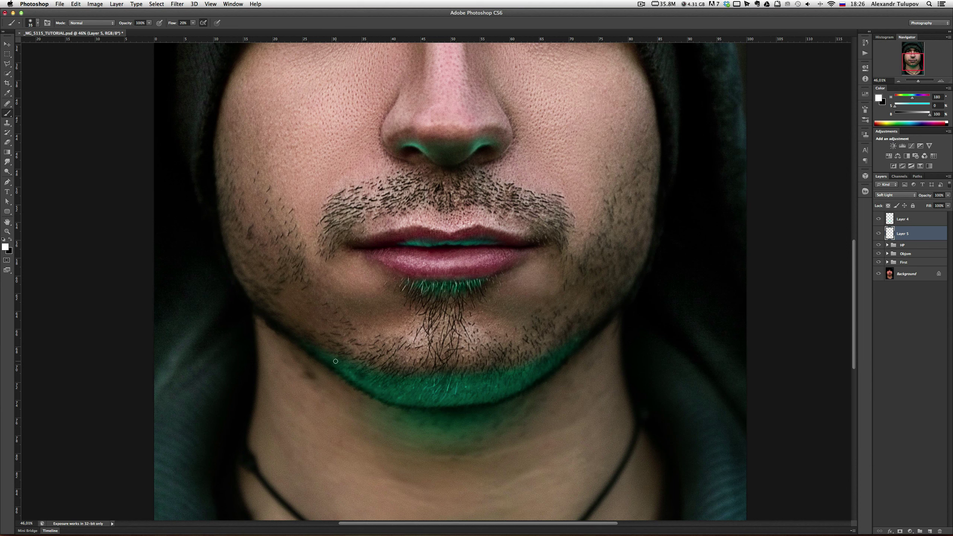
key(bracketleft)
key(bracketleft)
key(bracketleft)
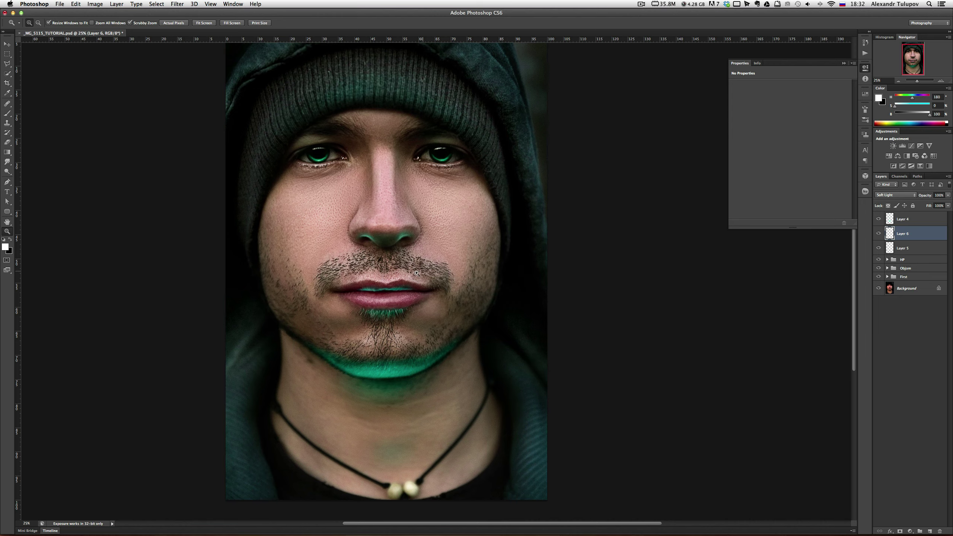
Step: Paint bright stubble highlights across the green chin and just below the lower lip
mouse_move(404, 322)
mouse_down()
mouse_move(404, 339)
mouse_move(397, 333)
mouse_up()
key(b)
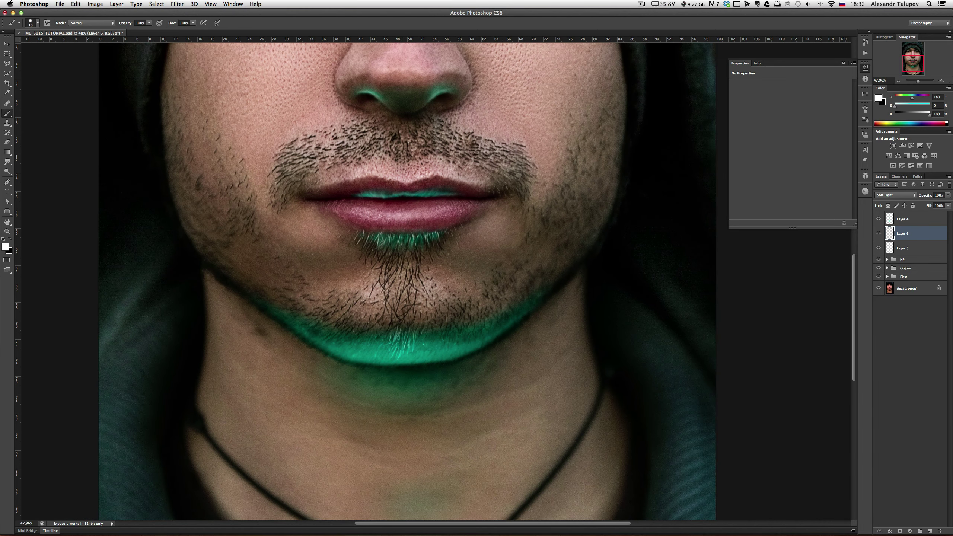
key(bracketright)
mouse_move(421, 354)
mouse_down()
mouse_move(448, 330)
mouse_move(469, 332)
mouse_move(393, 338)
mouse_move(355, 358)
mouse_move(326, 352)
mouse_up()
scroll(443, 347, down, 3)
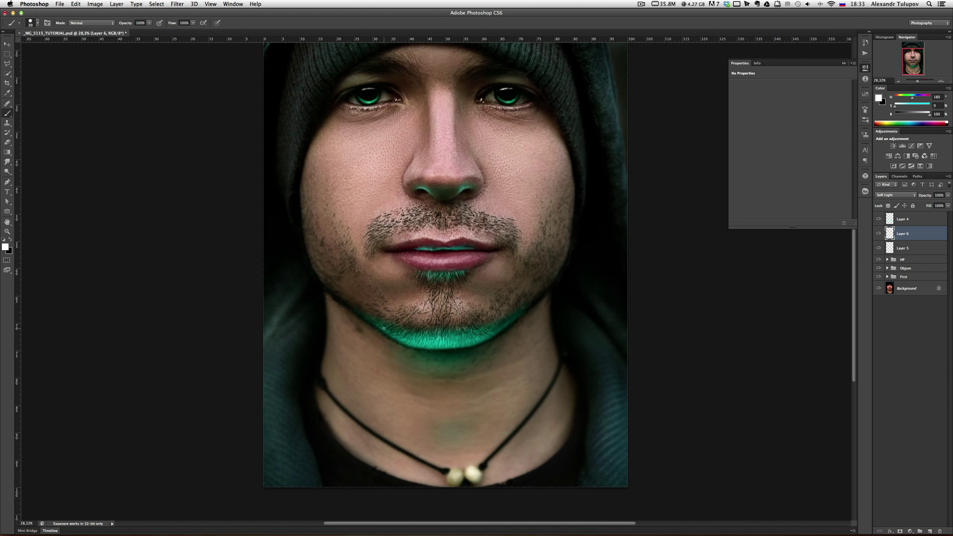
drag(454, 346, 471, 325)
drag(438, 285, 433, 273)
scroll(614, 264, up, 2)
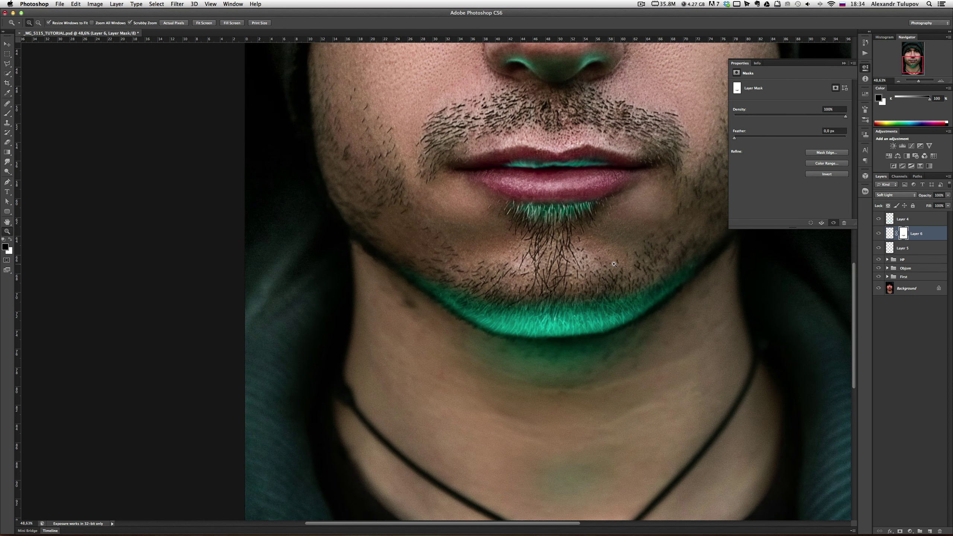
Step: Add a gray Overlay noise layer and reveal its grain over the chin and jaw glow
key(ctrl+shift+n)
key(Return)
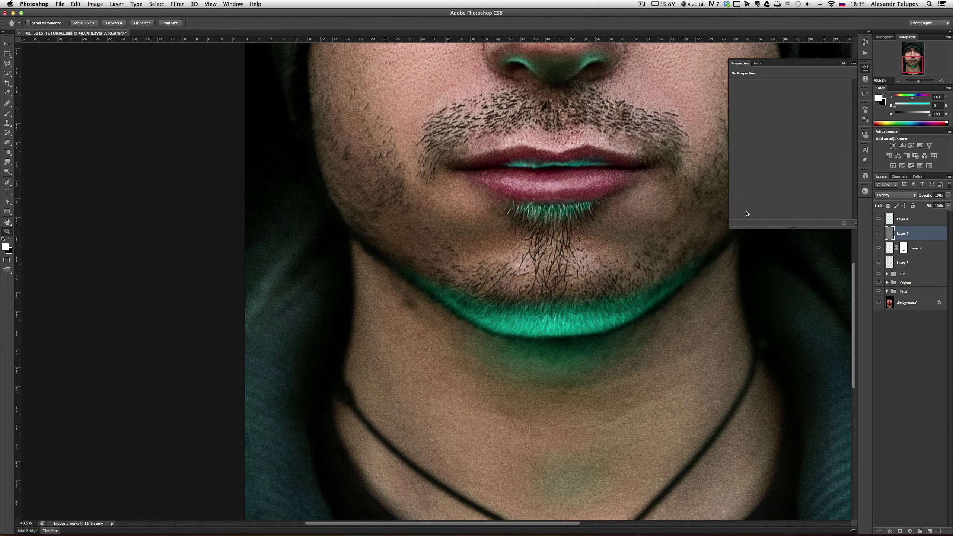
key(Return)
scroll(414, 314, up, 2)
key(b)
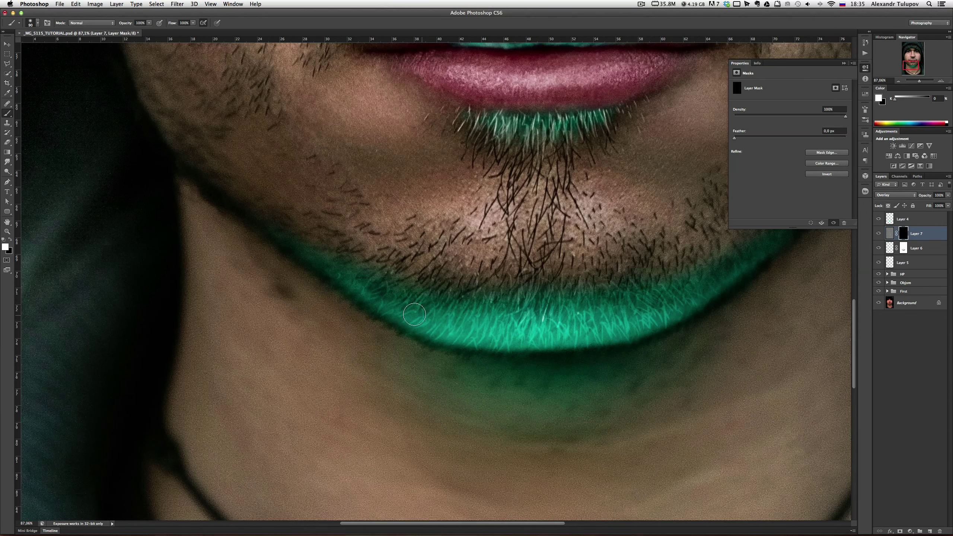
drag(725, 298, 560, 330)
key([)
key([)
key([)
drag(313, 89, 566, 107)
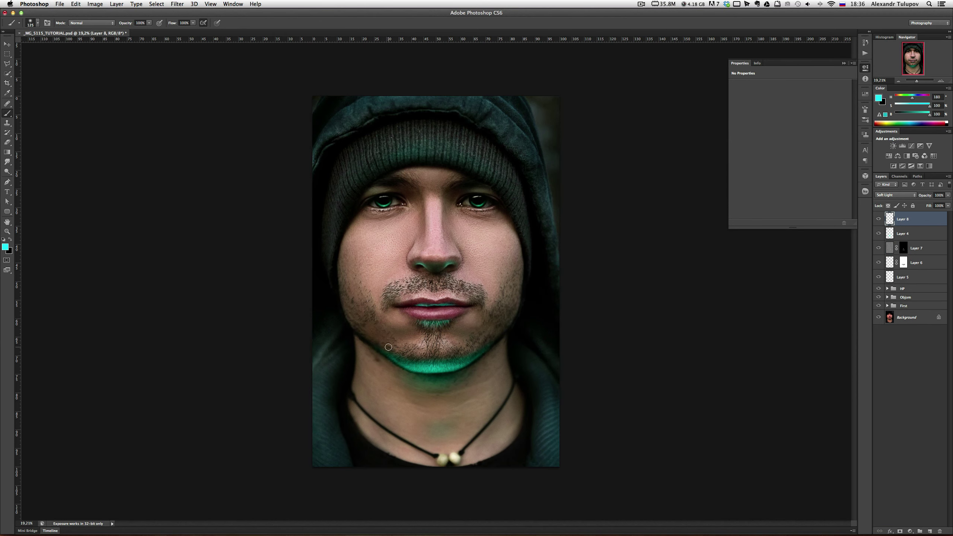
Step: Paint 20%-flow green glow over the neck and hood, then darken it with Hue/Saturation
key(bracketright)
key(bracketright)
key(shift+2)
key(bracketright)
key(bracketright)
key(bracketright)
key(bracketright)
drag(378, 431, 578, 314)
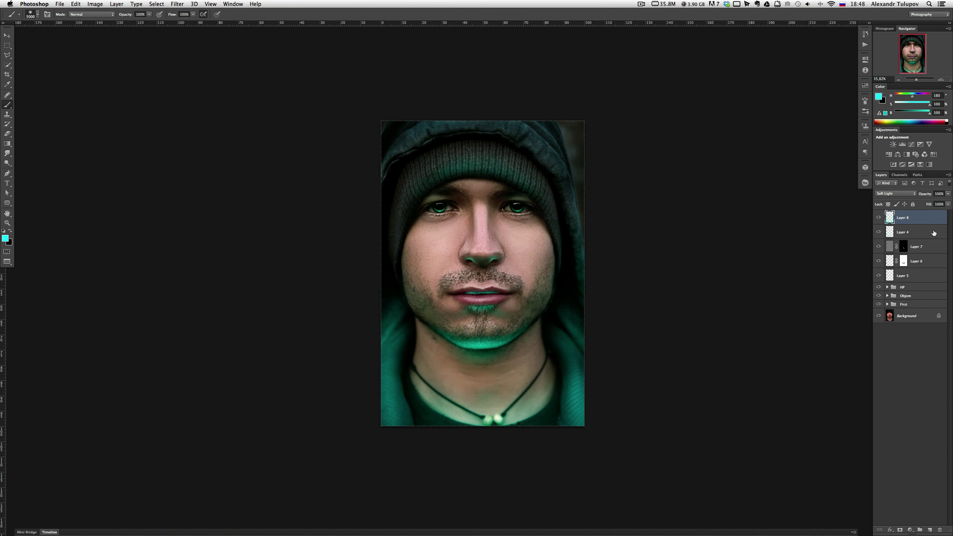
key(ctrl+shift+alt+n)
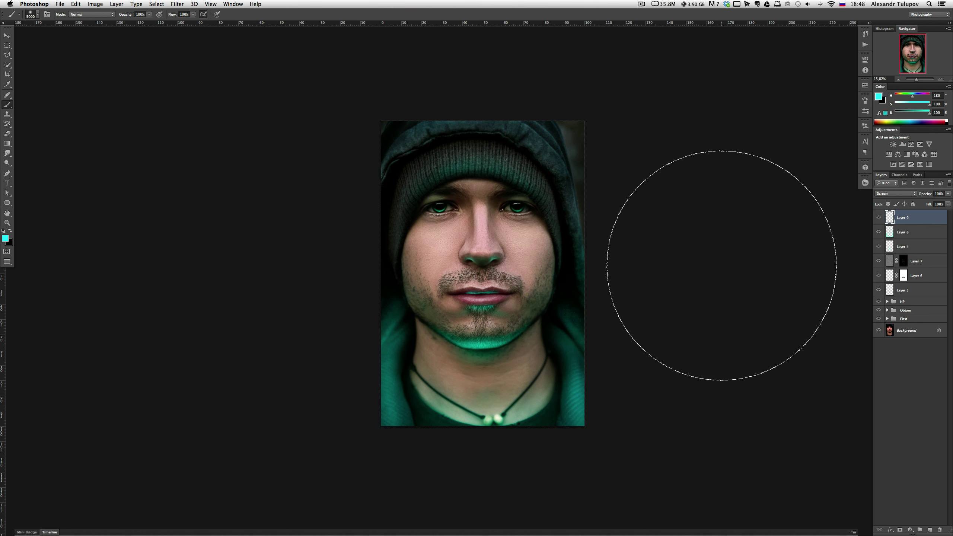
click(490, 428)
key(ctrl+u)
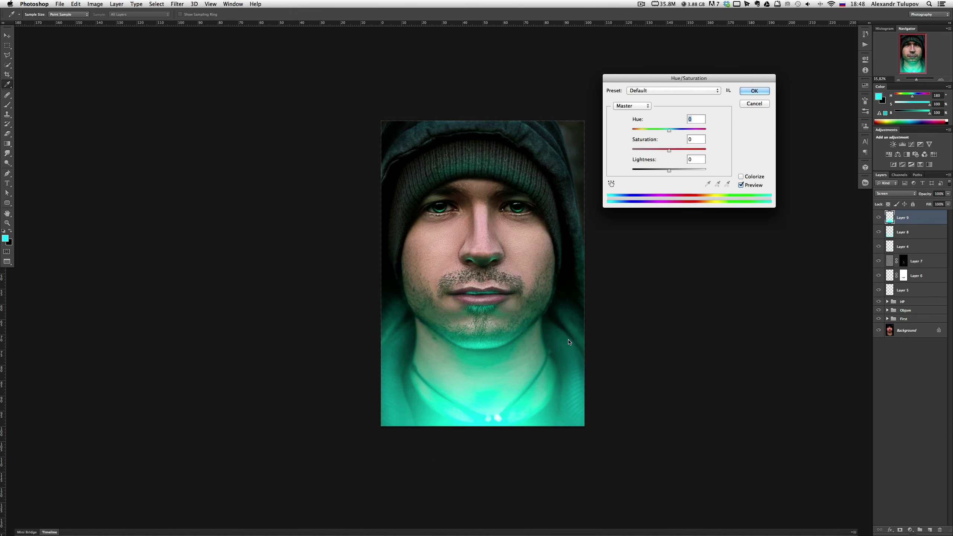
drag(669, 169, 647, 171)
key(Return)
Step: Move Layer 7 to the top, paint its mask around chin and neck, and set opacity 64%
drag(903, 261, 904, 216)
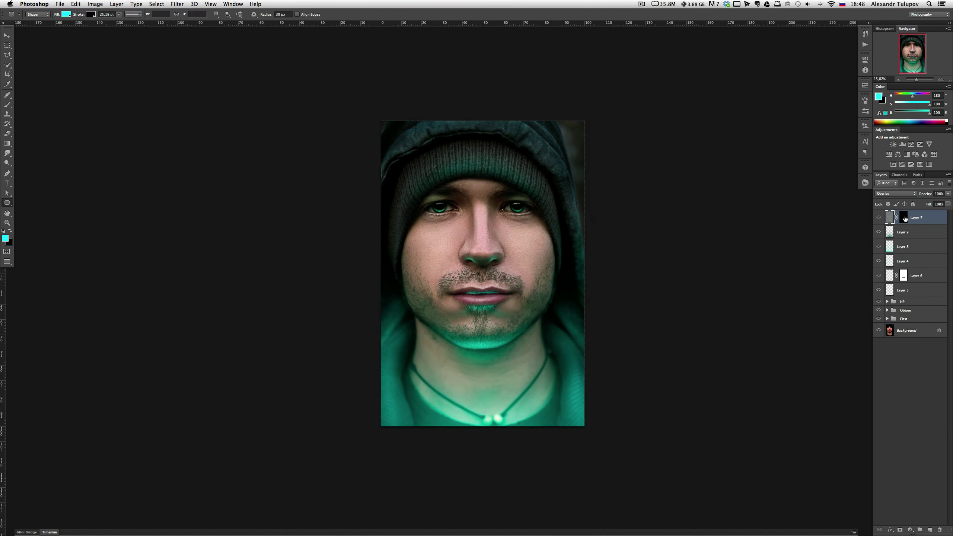
key(b)
click(483, 484)
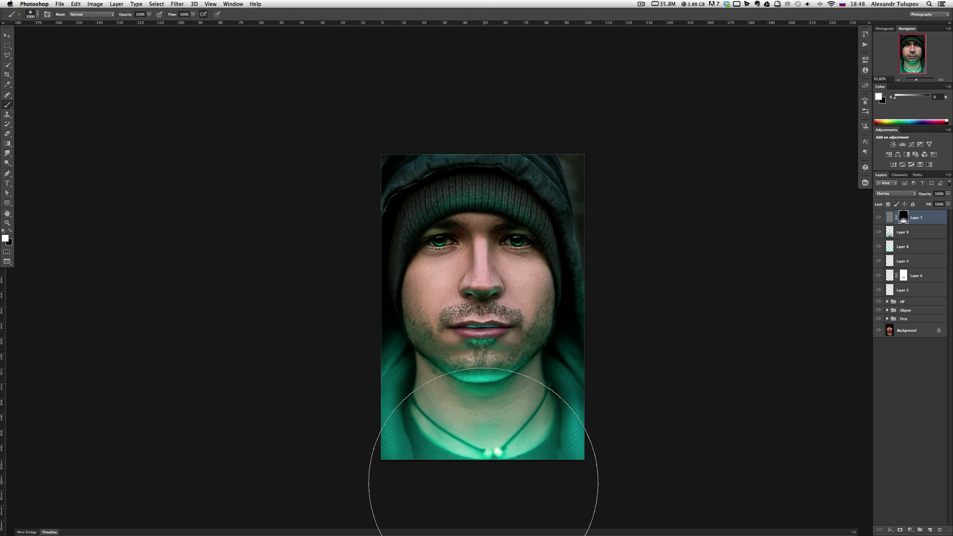
key(z)
drag(474, 431, 495, 431)
click(911, 122)
drag(948, 193, 936, 202)
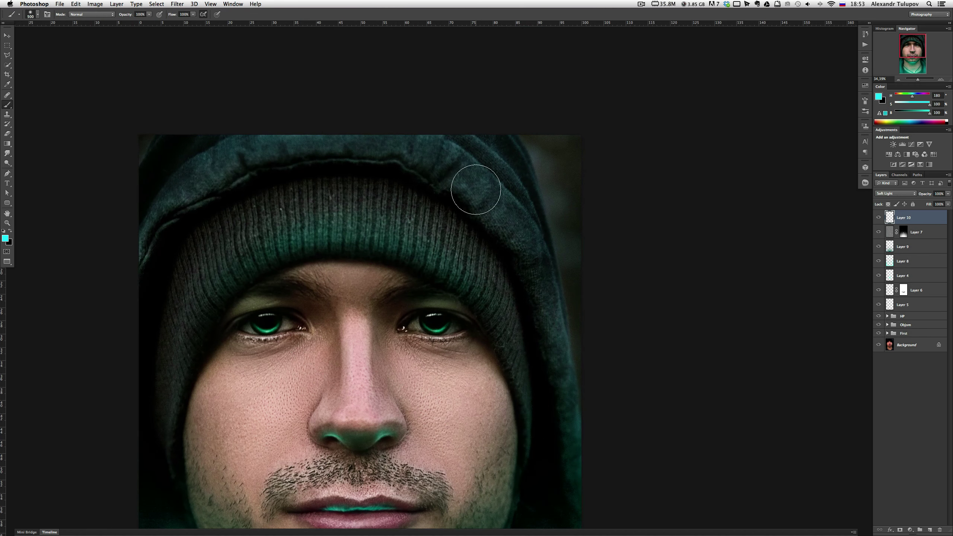
Step: Paint red rim-light strokes along the hood's right and upper edges
drag(449, 141, 482, 171)
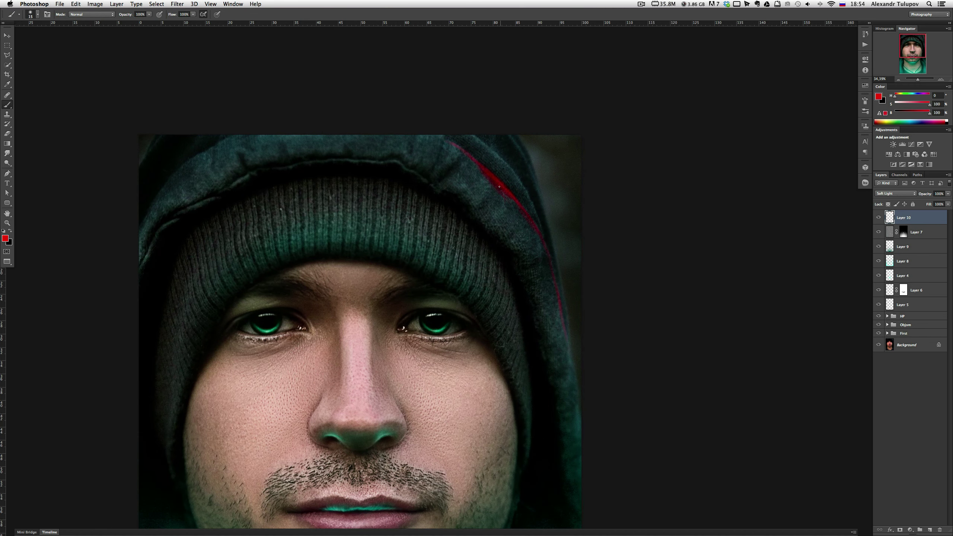
key(bracketright)
drag(510, 195, 514, 207)
drag(474, 136, 509, 167)
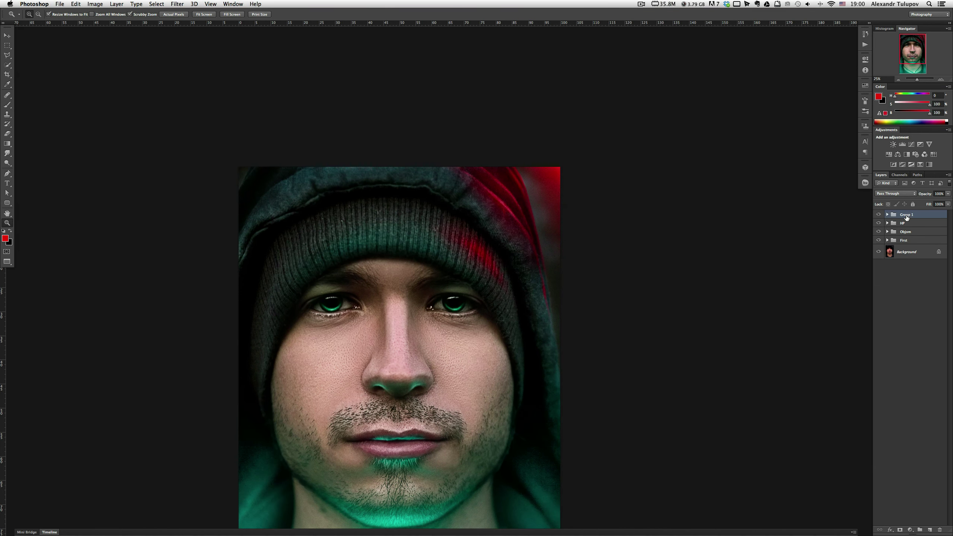
text(Light)
Step: Name the group 'Light', fit the image, and toggle the group off and on to compare
key(Return)
key(super+0)
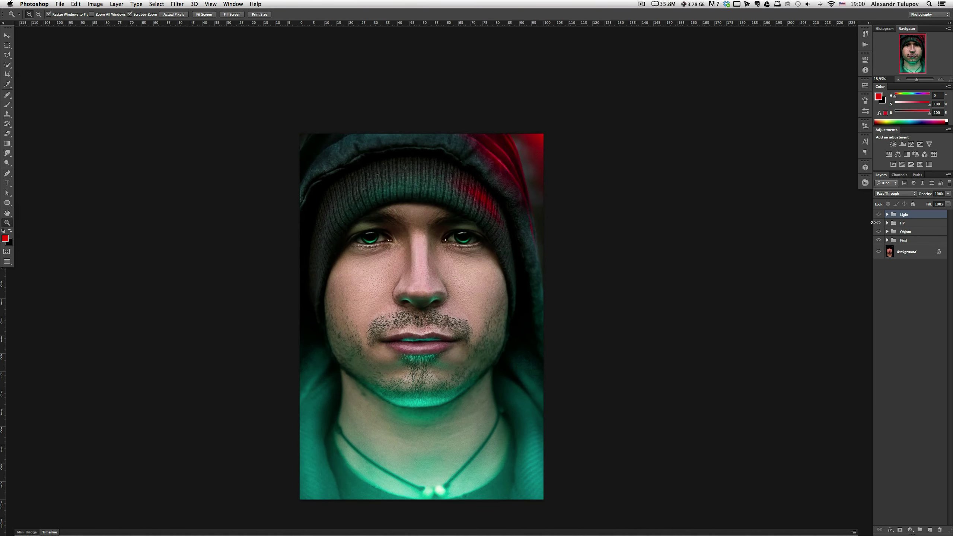
click(878, 215)
click(880, 214)
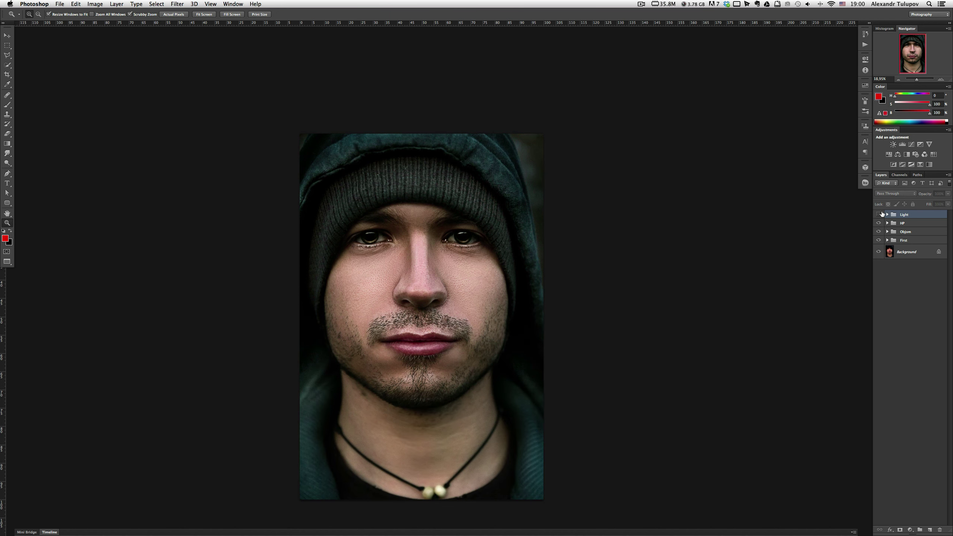
click(880, 214)
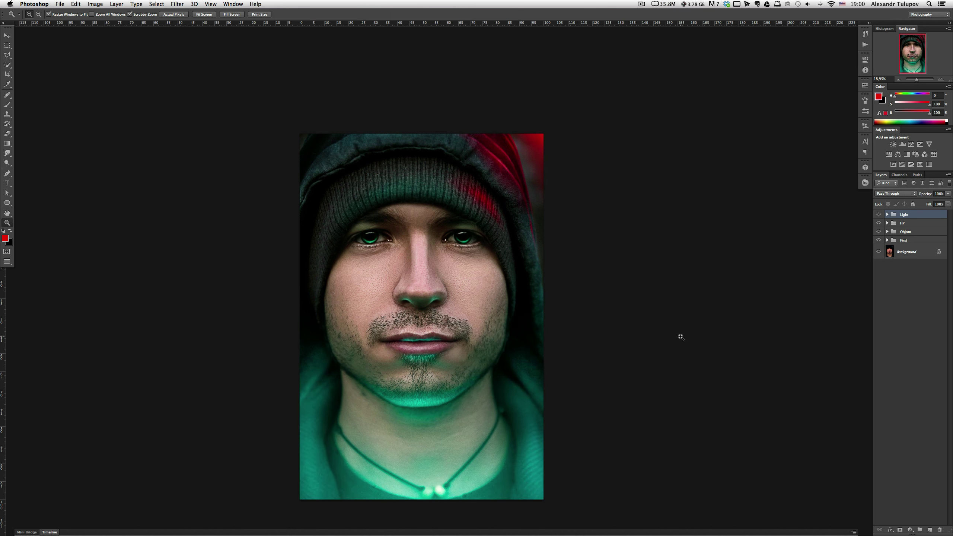
click(389, 352)
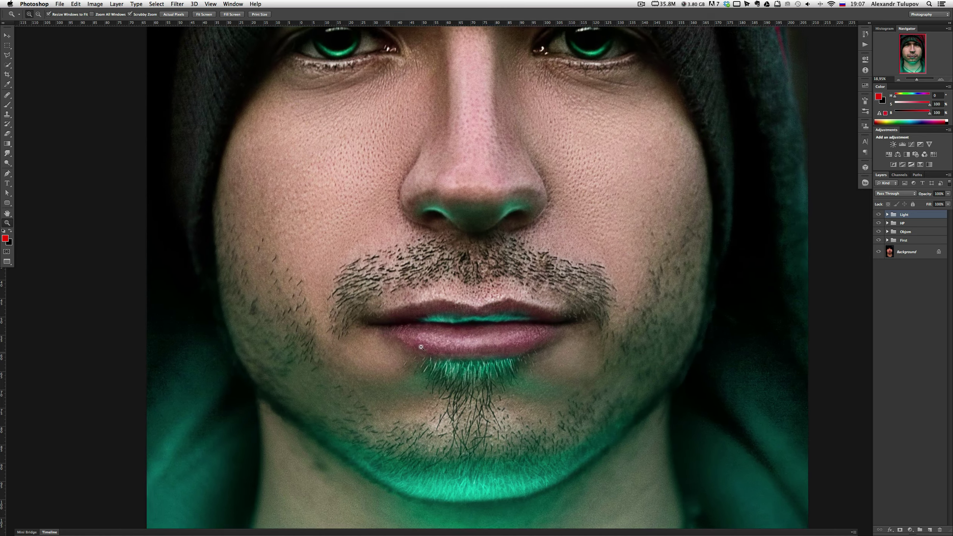
click(8, 55)
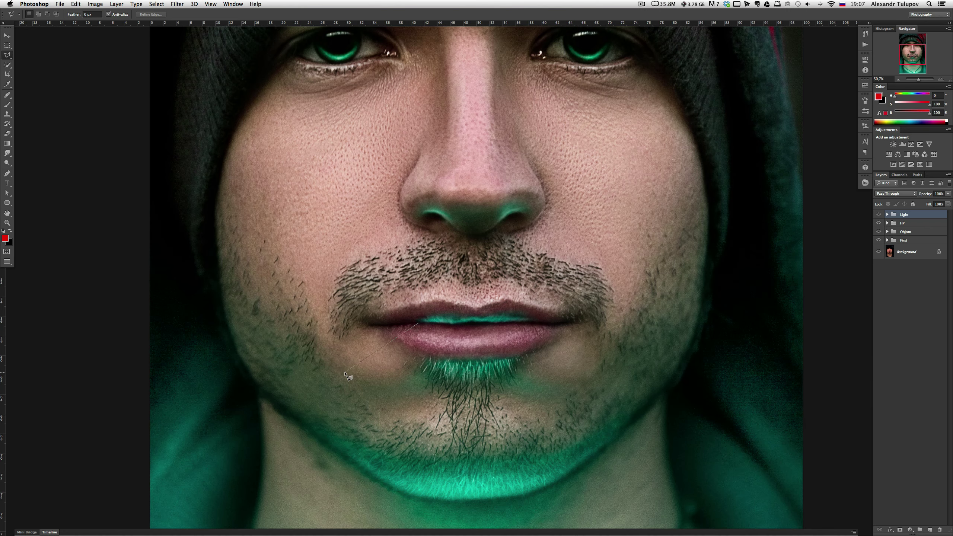
Step: Outline a toothpick between the lips, paint its cyan reflection, and cut its saturation to -29
click(344, 372)
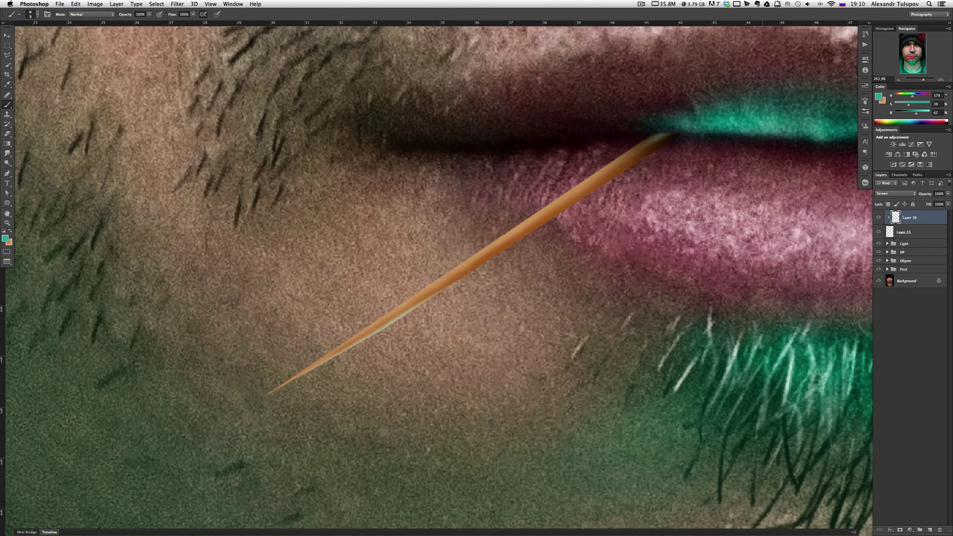
drag(375, 328, 566, 213)
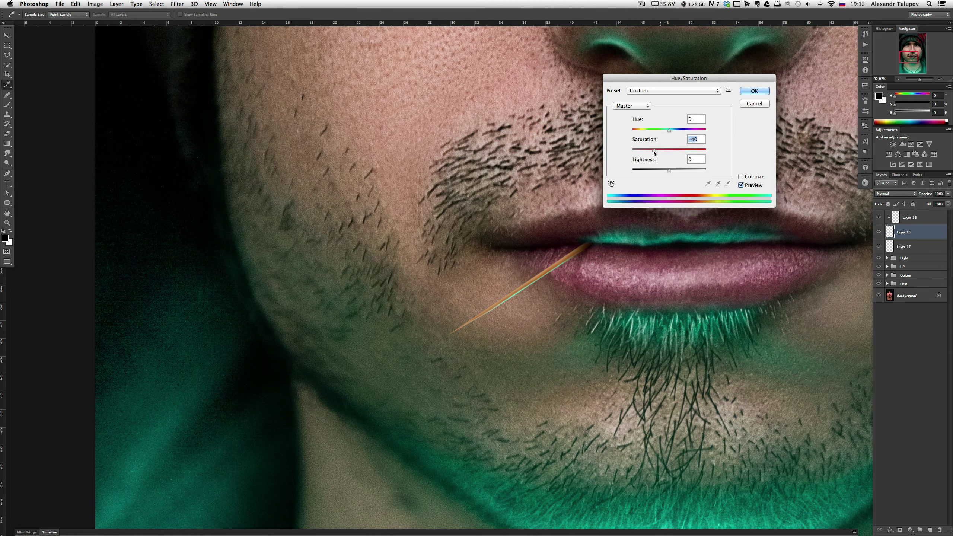
drag(669, 150, 657, 151)
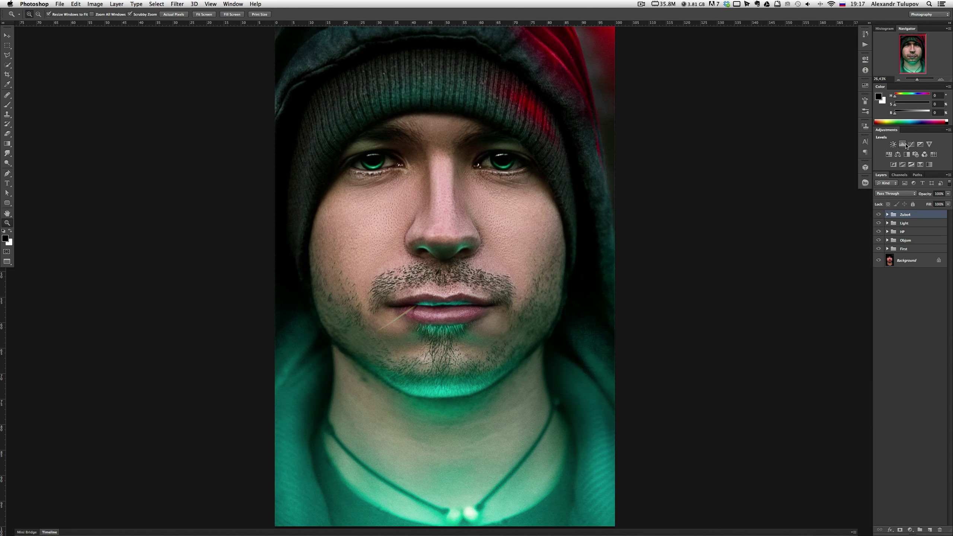
Step: Add a darkening Curves 4 layer, masked so it only darkens the portrait's edges
click(910, 144)
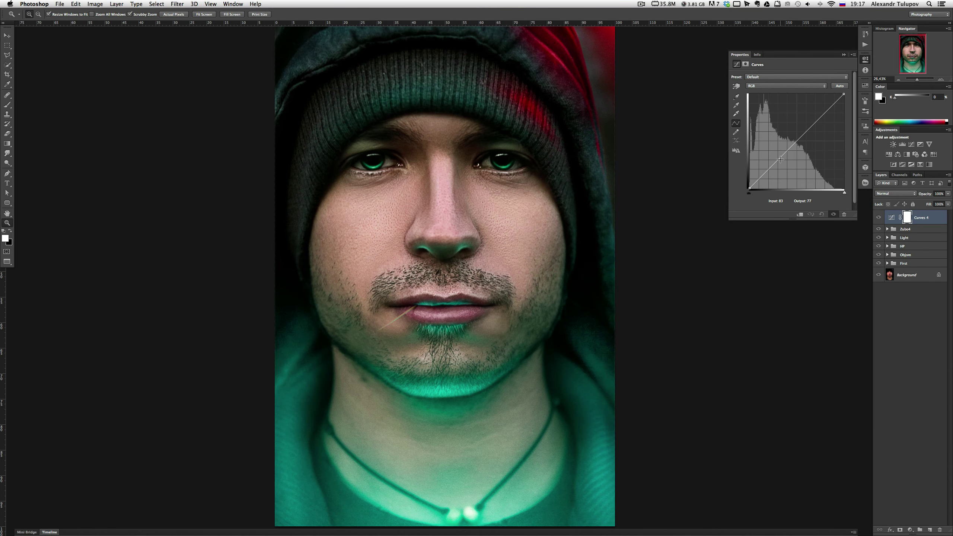
drag(777, 160, 783, 170)
drag(568, 145, 542, 146)
key(b)
key(ctrl+i)
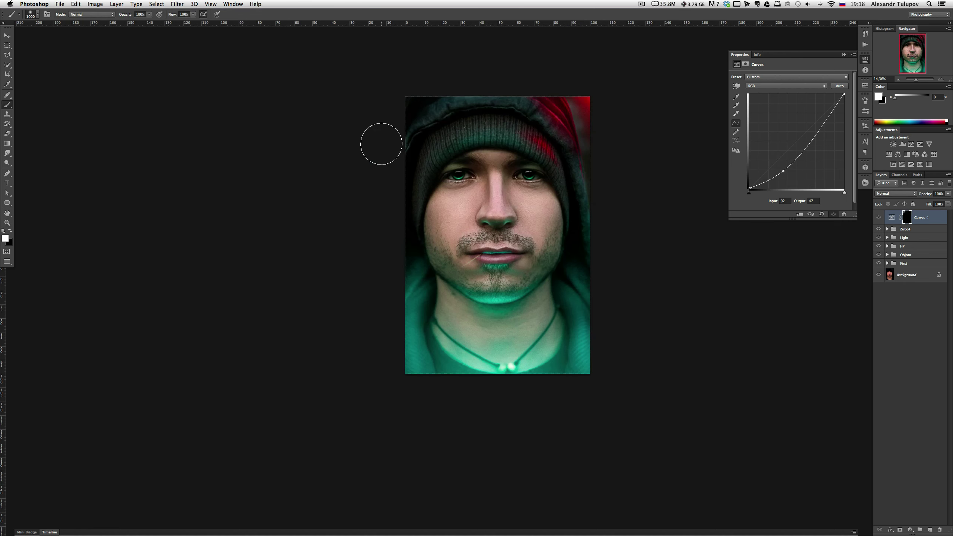
mouse_move(380, 142)
mouse_down()
mouse_move(593, 198)
mouse_move(419, 143)
mouse_move(394, 203)
mouse_up()
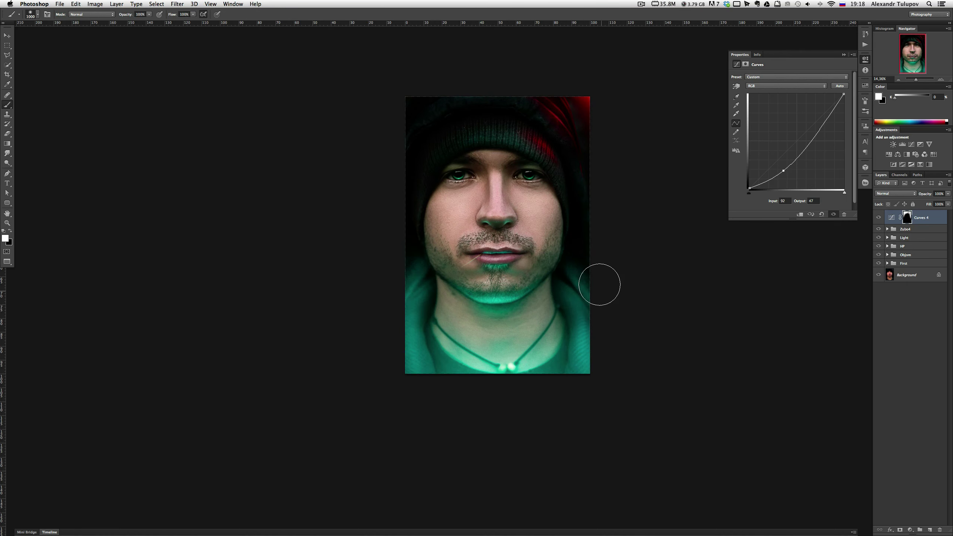
drag(383, 317, 410, 378)
key(bracketright)
key(bracketright)
key(bracketleft)
key(bracketleft)
key(bracketleft)
key(x)
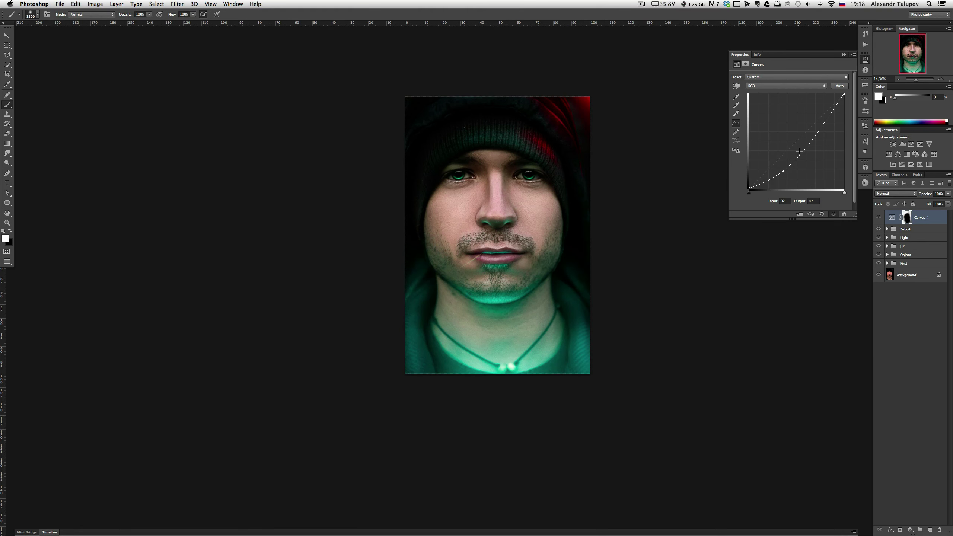
Step: Add a Curves 5 layer with an S-shaped contrast curve
click(911, 144)
click(764, 173)
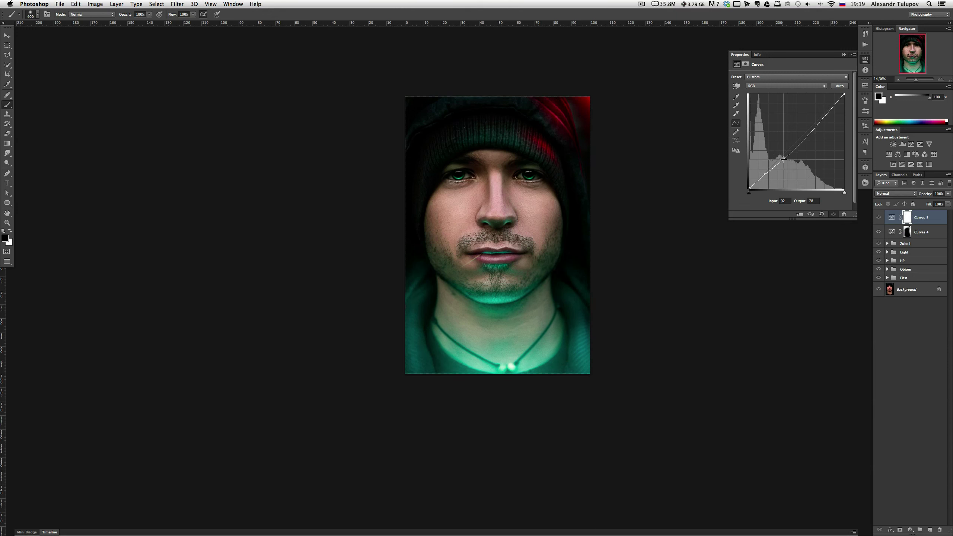
drag(791, 147, 791, 155)
drag(818, 120, 851, 100)
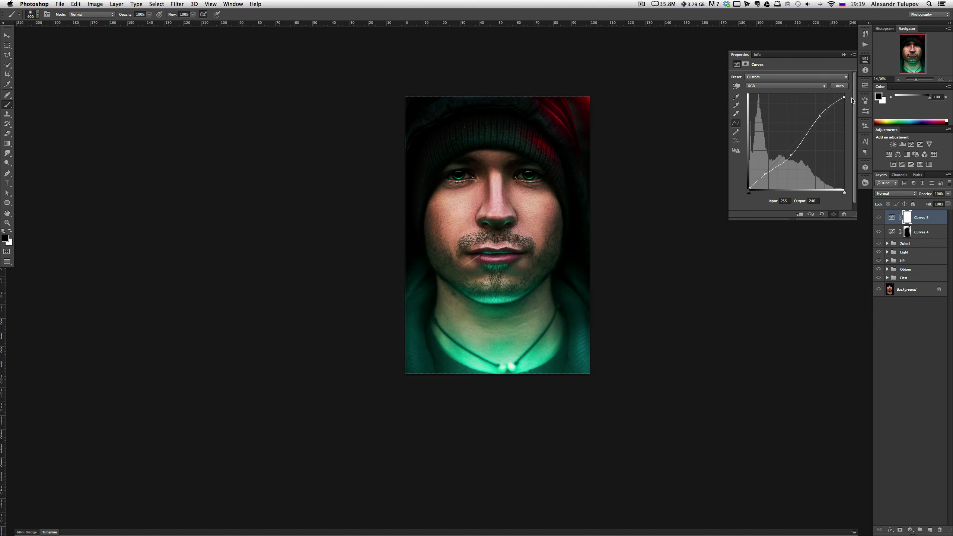
Step: Add a Curves 6 layer, pulling down the green shadows and adjusting the red curve
click(911, 145)
click(785, 85)
click(773, 99)
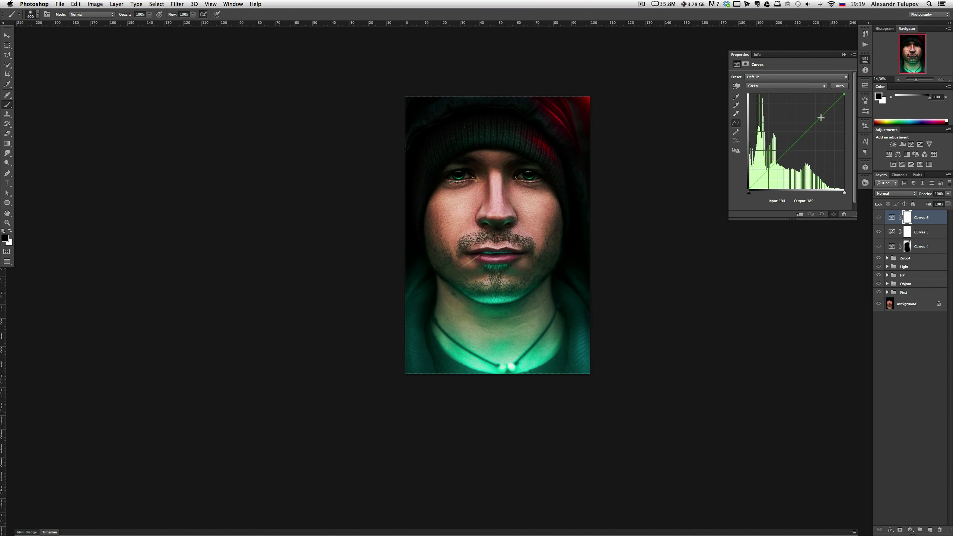
click(821, 118)
mouse_move(770, 167)
mouse_down()
mouse_move(763, 181)
mouse_move(784, 159)
mouse_up()
click(785, 86)
click(785, 78)
click(820, 117)
Step: In Curves 6, reduce blue highlights to 223 and lift the RGB black point
key(alt+4)
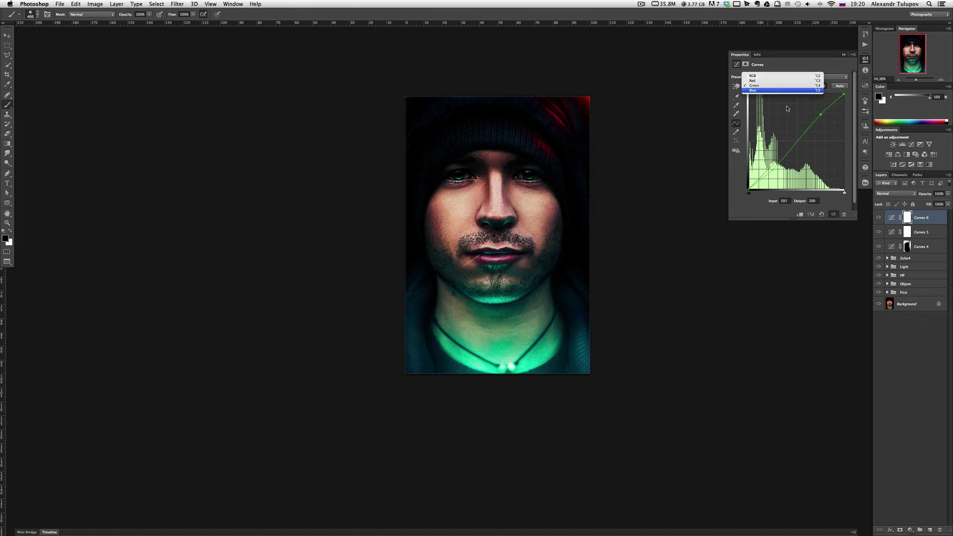
key(alt+5)
drag(842, 96, 862, 107)
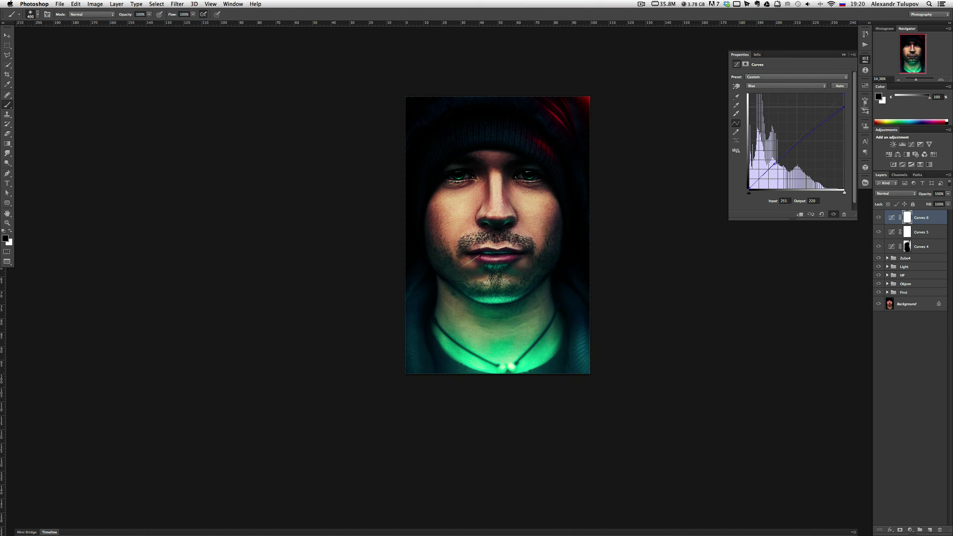
click(785, 86)
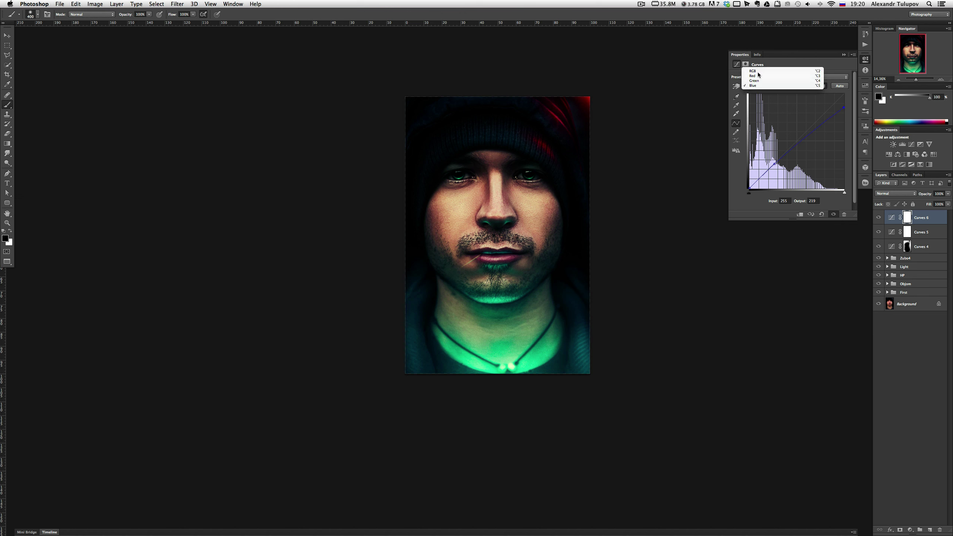
click(758, 70)
click(819, 120)
click(776, 163)
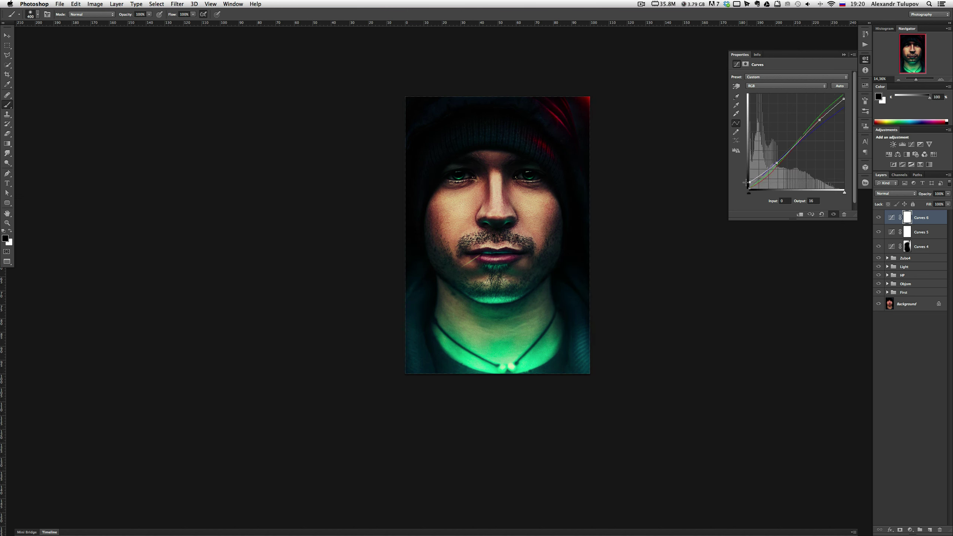
drag(749, 188, 744, 180)
drag(819, 120, 820, 117)
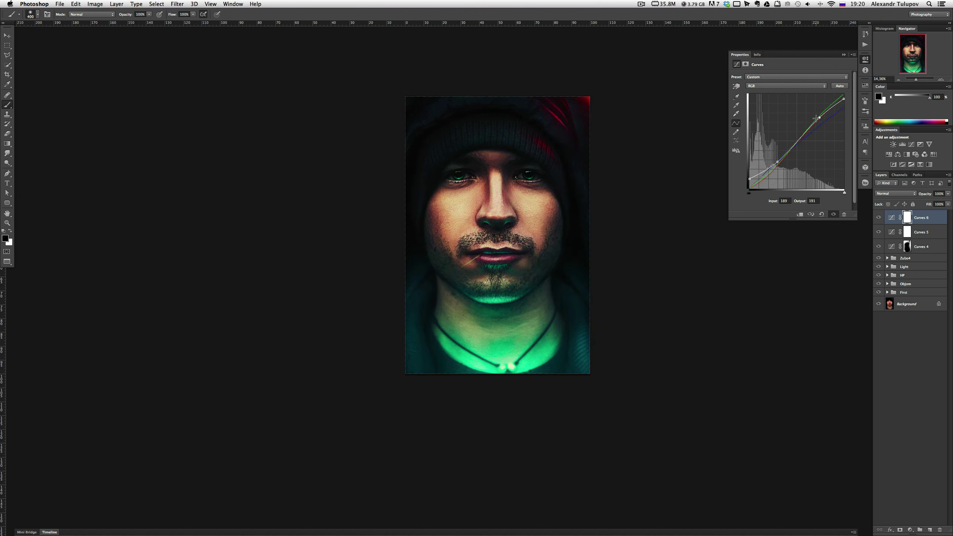
Step: Group the three Curves layers together and begin renaming the group
key(z)
drag(539, 224, 597, 257)
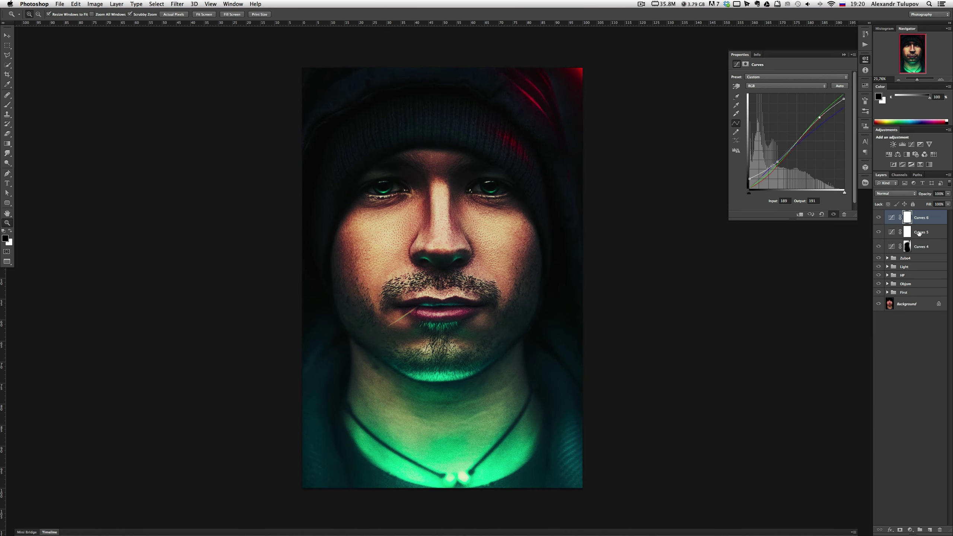
shift+click(918, 246)
key(ctrl+g)
double_click(903, 215)
Step: Name the new group 'Color' and expand it
text(Color)
key(Return)
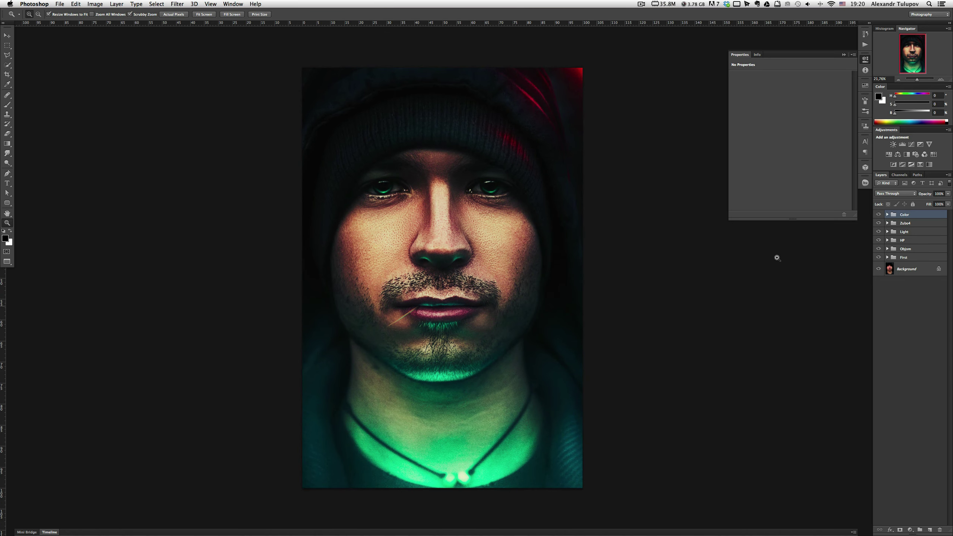
click(887, 215)
Step: Lower Curves 5's white point to 242 and reduce the texture layer's opacity
click(926, 240)
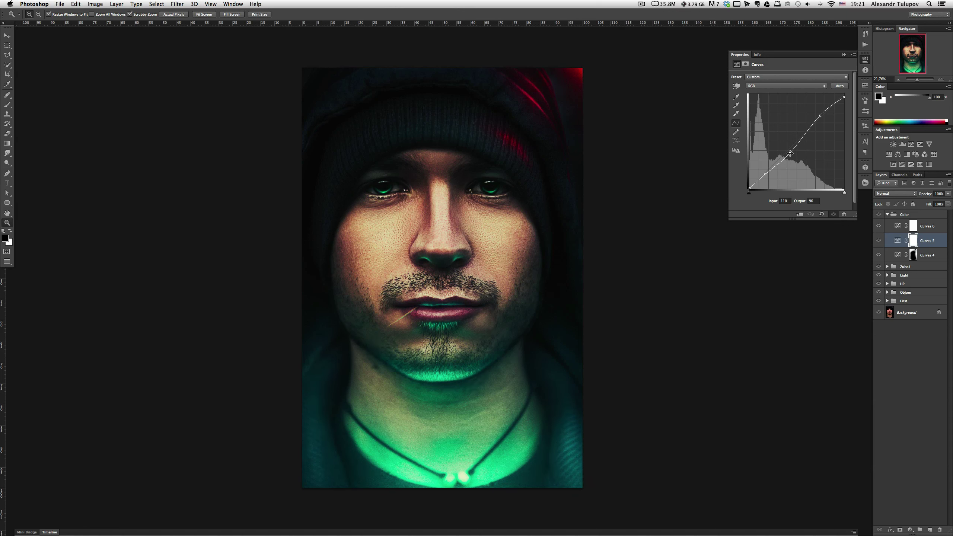
drag(844, 95, 845, 100)
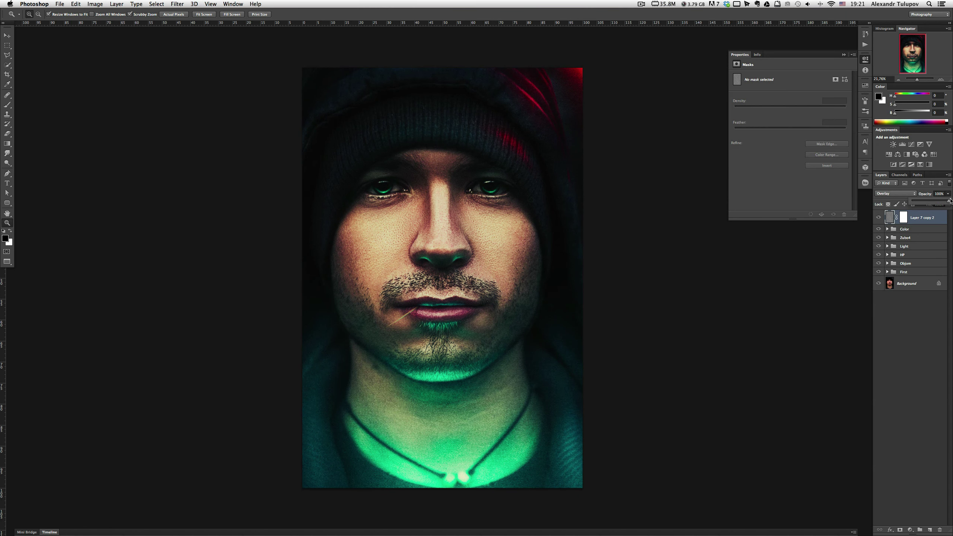
click(889, 218)
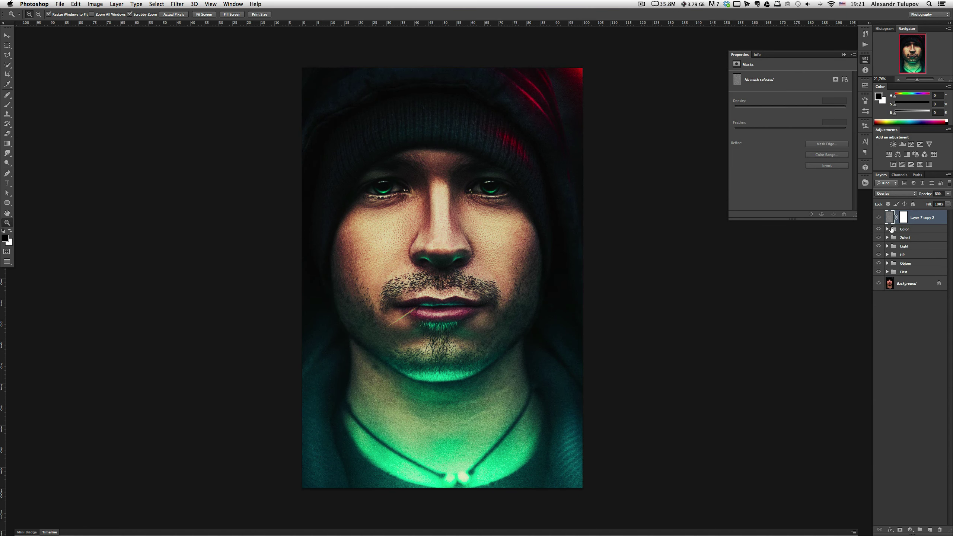